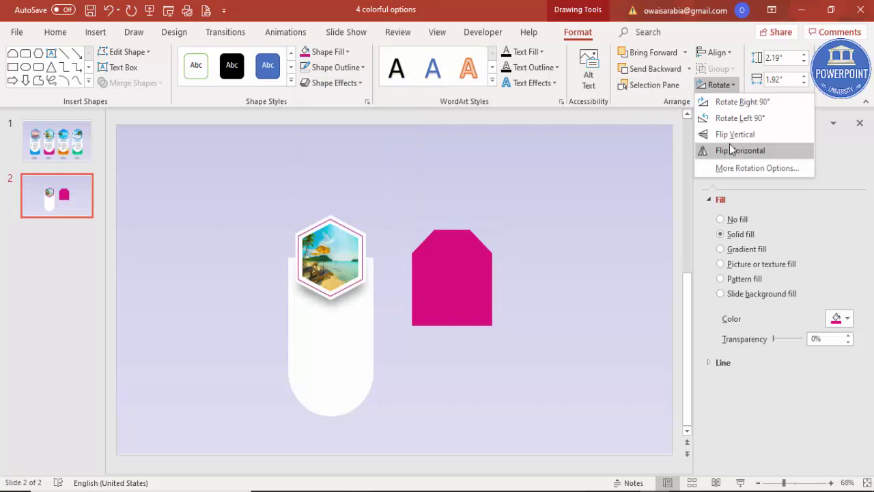
Step: Flip the magenta snipped shape vertically and fit it, 2.05" wide, behind the lower end of the white rounded shape
{"action": "left_click", "coordinate": [729, 132]}
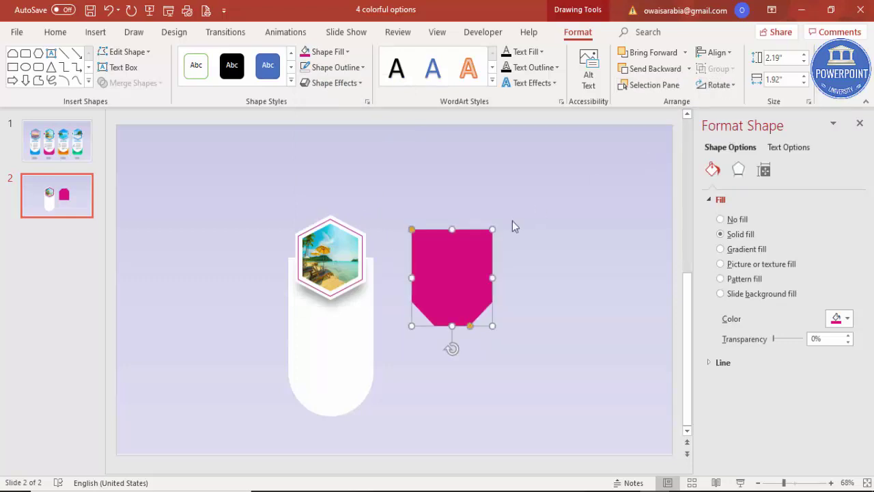
{"action": "left_click_drag", "start_coordinate": [440, 280], "coordinate": [371, 387]}
{"action": "left_click", "coordinate": [688, 68]}
{"action": "left_click", "coordinate": [678, 100]}
Step: Nudge the magenta shape down until its snipped end extends below the white rounded shape
{"action": "key", "text": "ctrl+Down"}
{"action": "key", "text": "ctrl+Down"}
{"action": "key", "text": "ctrl+Down"}
{"action": "key", "text": "ctrl+Down"}
{"action": "key", "text": "ctrl+Down"}
{"action": "key", "text": "ctrl+Down"}
{"action": "key", "text": "ctrl+Down"}
{"action": "key", "text": "ctrl+Down"}
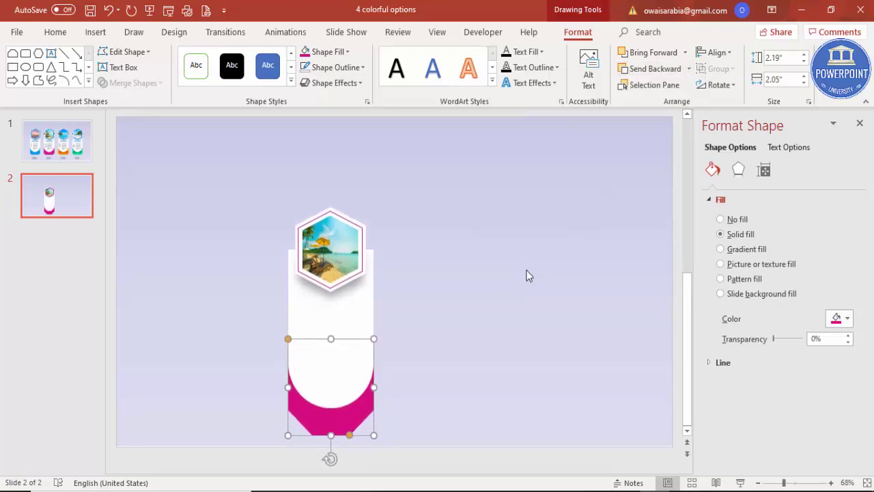
{"action": "left_click", "coordinate": [525, 271]}
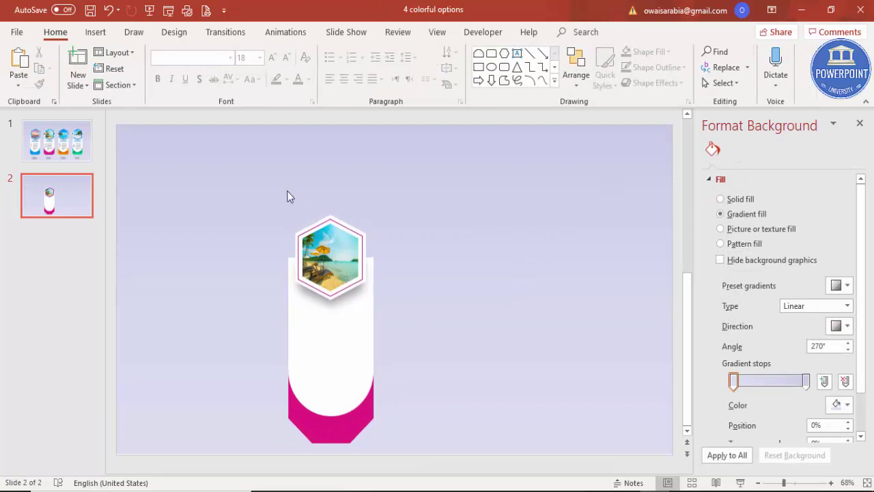
Step: Select all the banner's pieces, including the hexagon picture, and move them together higher on the slide
{"action": "left_click_drag", "start_coordinate": [217, 174], "coordinate": [451, 471]}
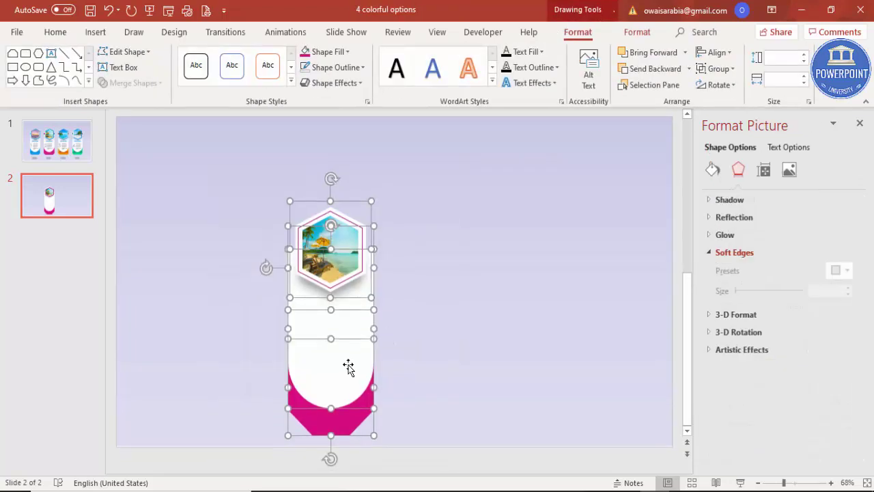
{"action": "left_click_drag", "start_coordinate": [347, 359], "coordinate": [345, 341]}
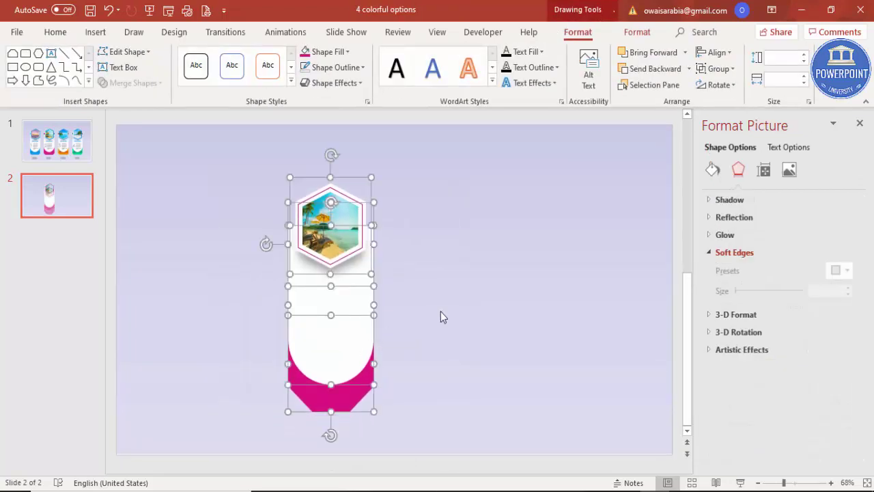
{"action": "left_click", "coordinate": [441, 312]}
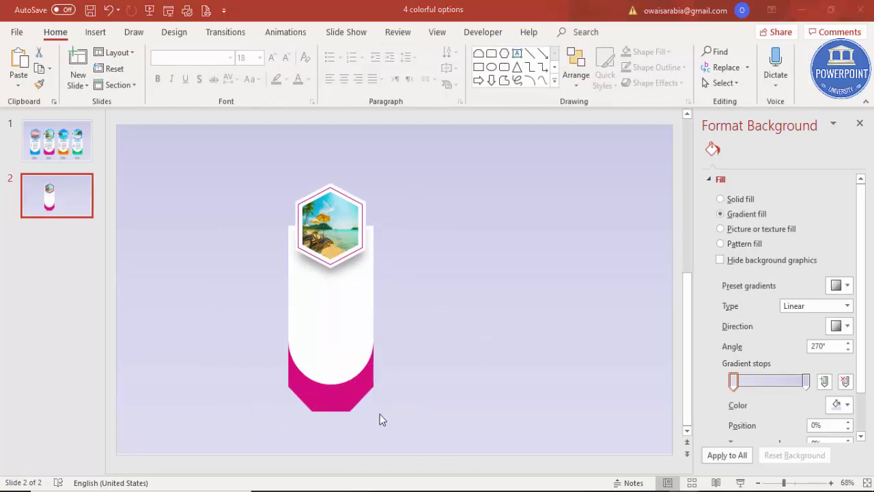
Step: Duplicate the magenta base shape and place the copy in the empty area to the right of the banner
{"action": "left_click", "coordinate": [333, 409]}
{"action": "key", "text": "ctrl+d"}
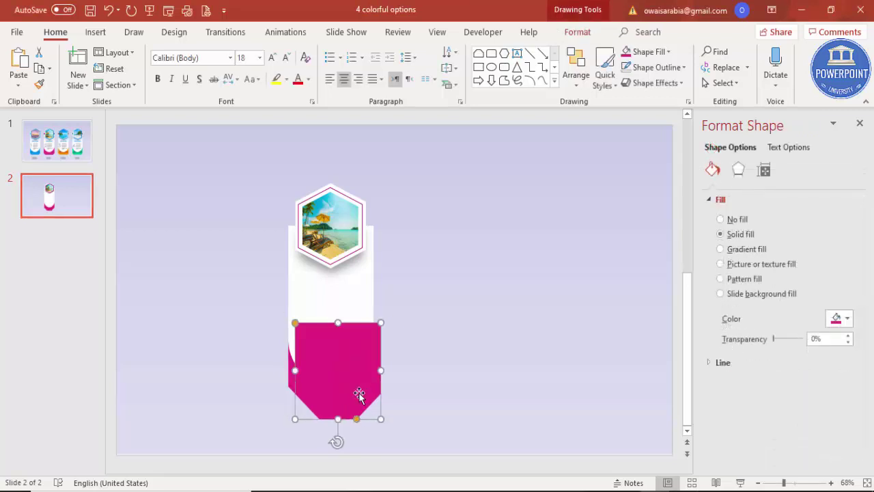
{"action": "left_click_drag", "start_coordinate": [360, 392], "coordinate": [513, 361]}
{"action": "left_click", "coordinate": [534, 231]}
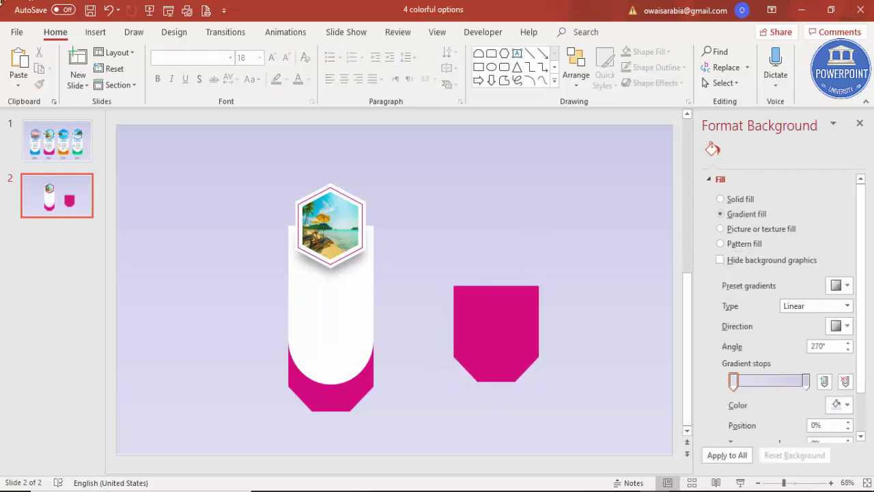
Step: Draw a circle about 2.3" by 2.27", set its fill transparency to 50%, and centre it over the magenta copy's lower end
{"action": "left_click", "coordinate": [95, 33]}
{"action": "left_click", "coordinate": [196, 92]}
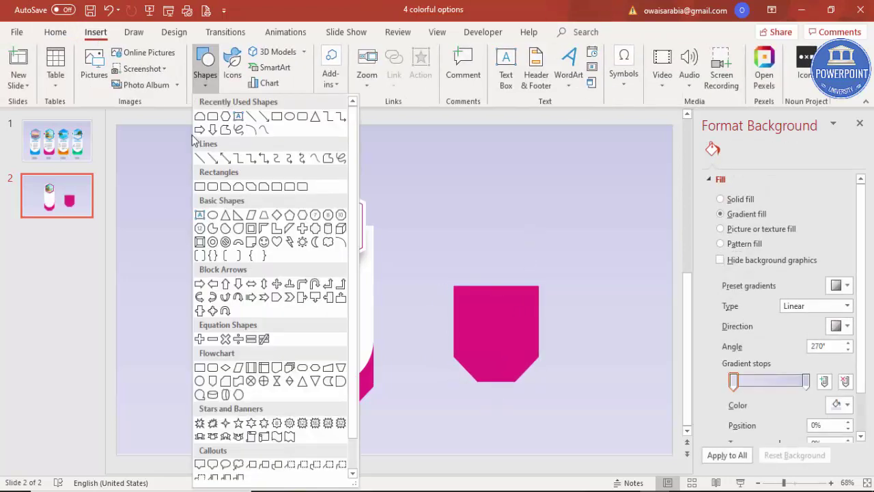
{"action": "left_click", "coordinate": [208, 217]}
{"action": "left_click_drag", "start_coordinate": [444, 353], "coordinate": [540, 454]}
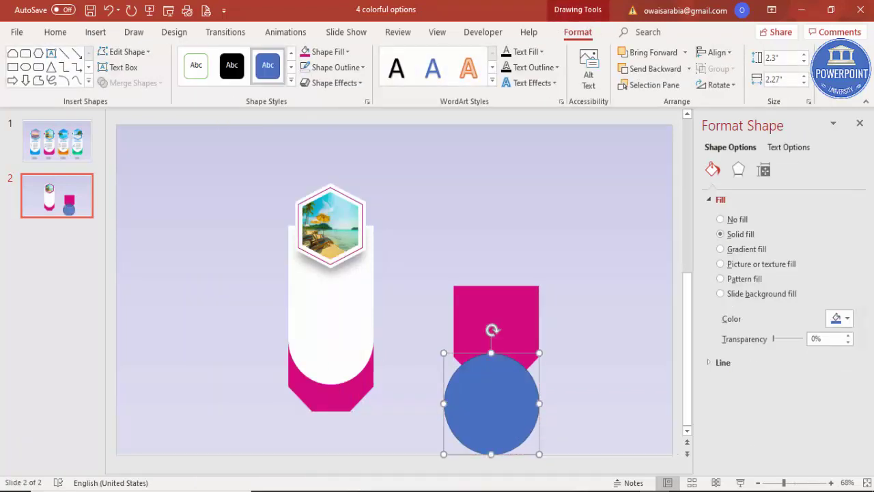
{"action": "left_click_drag", "start_coordinate": [779, 339], "coordinate": [788, 340]}
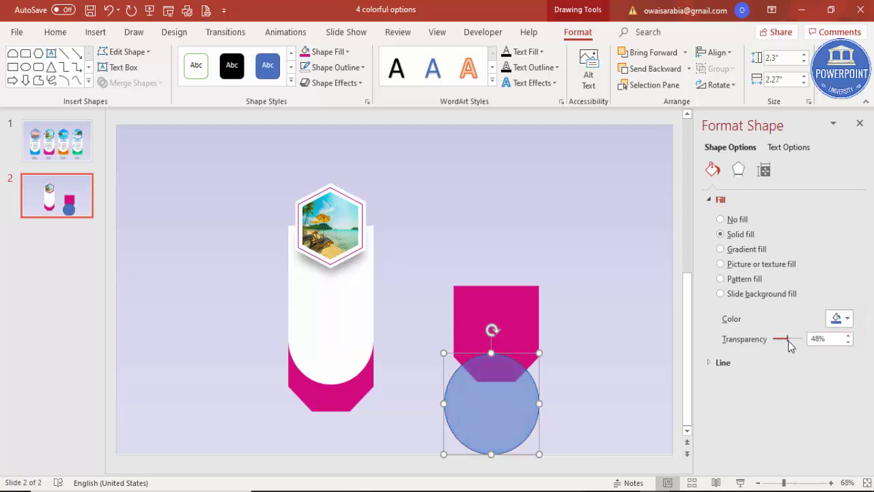
{"action": "left_click_drag", "start_coordinate": [514, 424], "coordinate": [517, 417]}
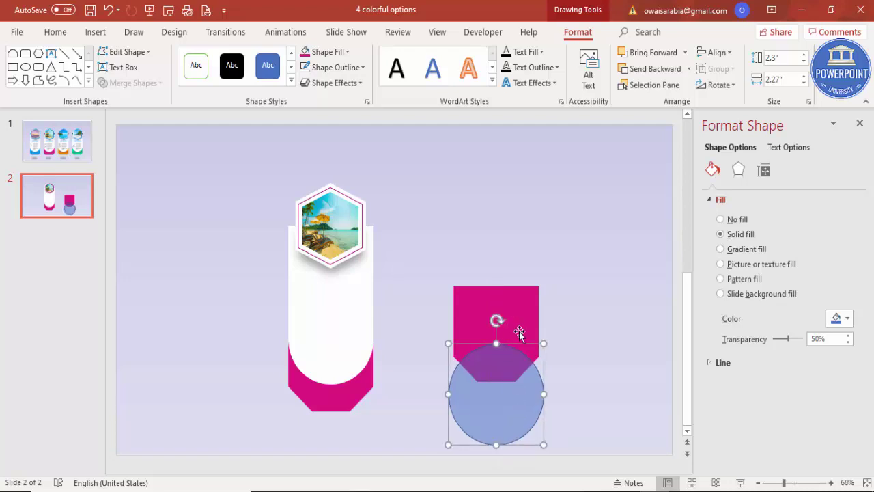
Step: Intersect the magenta copy with the transparent circle to keep only their overlapping area
{"action": "left_click", "coordinate": [526, 309]}
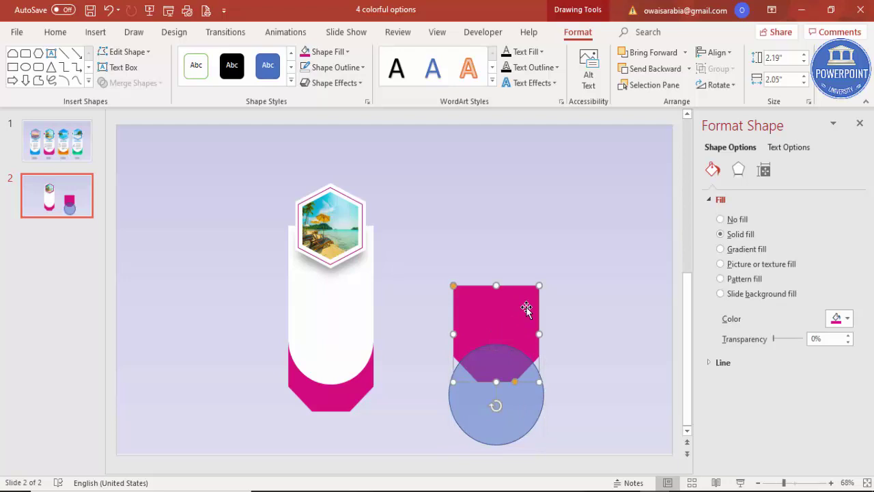
{"action": "left_click", "coordinate": [519, 426], "text": "shift"}
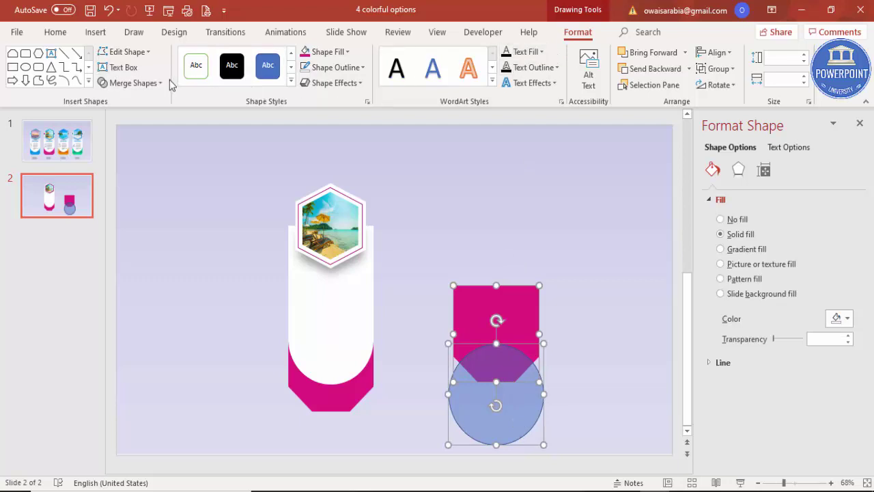
{"action": "left_click", "coordinate": [144, 83]}
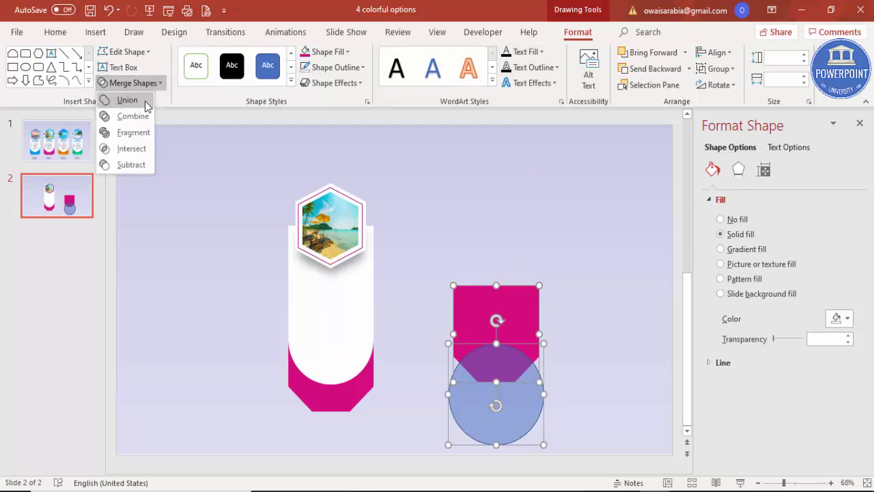
{"action": "left_click", "coordinate": [132, 149]}
Step: Fill the intersected piece with the recent magenta that matches the banner base and move it onto the banner's bottom end
{"action": "left_click", "coordinate": [845, 320]}
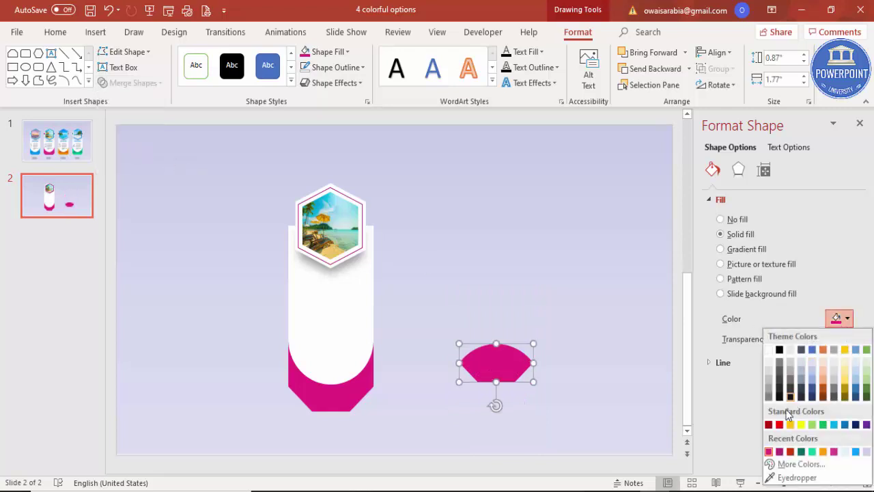
{"action": "left_click", "coordinate": [833, 452]}
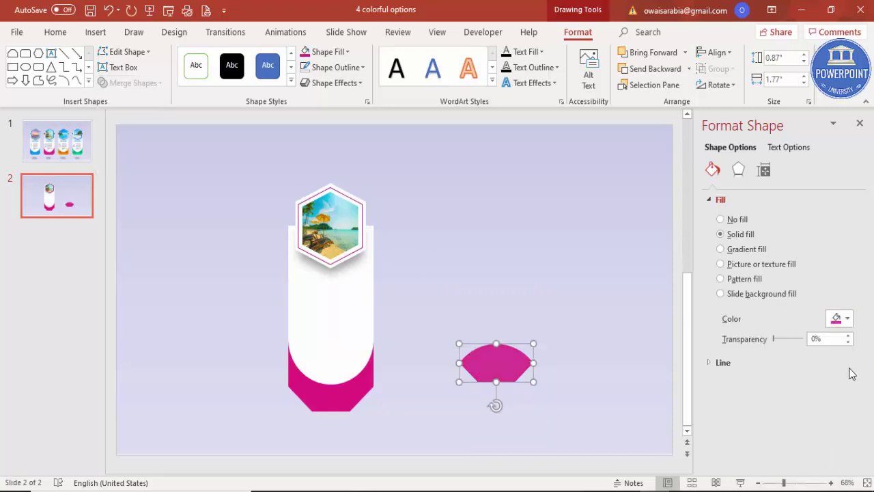
{"action": "left_click", "coordinate": [847, 318]}
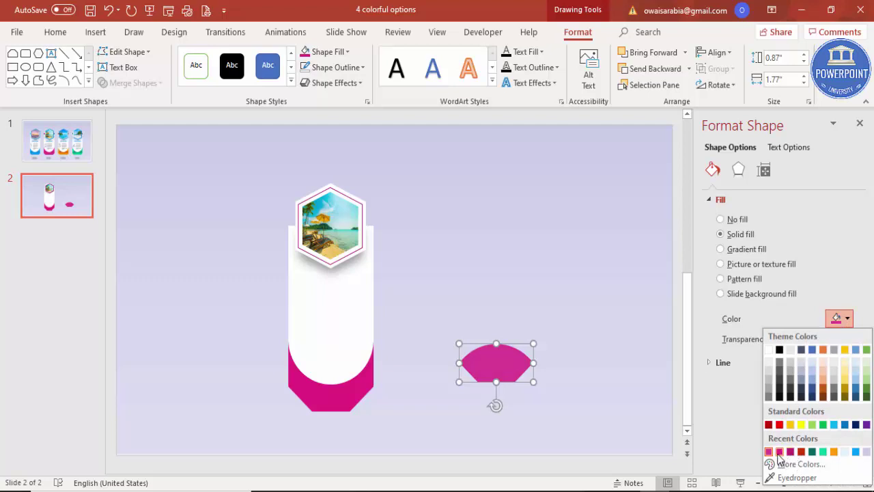
{"action": "left_click", "coordinate": [791, 452]}
{"action": "left_click_drag", "start_coordinate": [530, 371], "coordinate": [318, 407]}
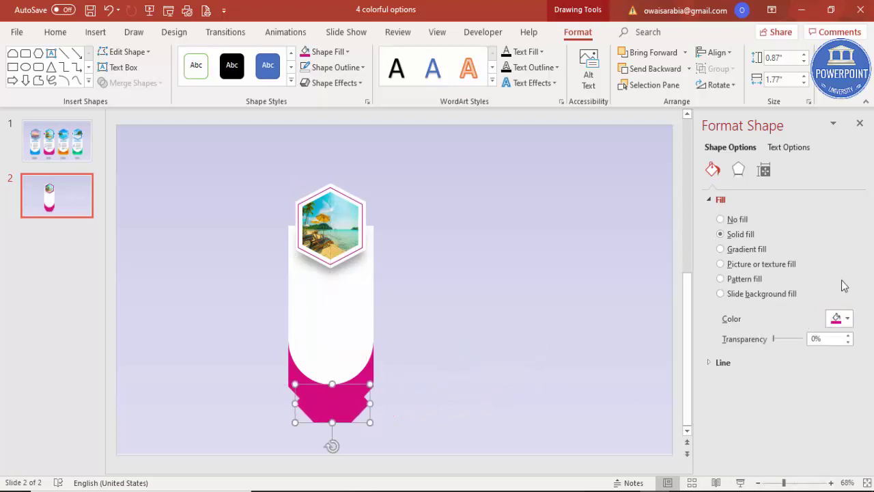
Step: Add a shadow in the recent pink colour to the intersected magenta piece
{"action": "left_click", "coordinate": [734, 175]}
{"action": "left_click", "coordinate": [739, 201]}
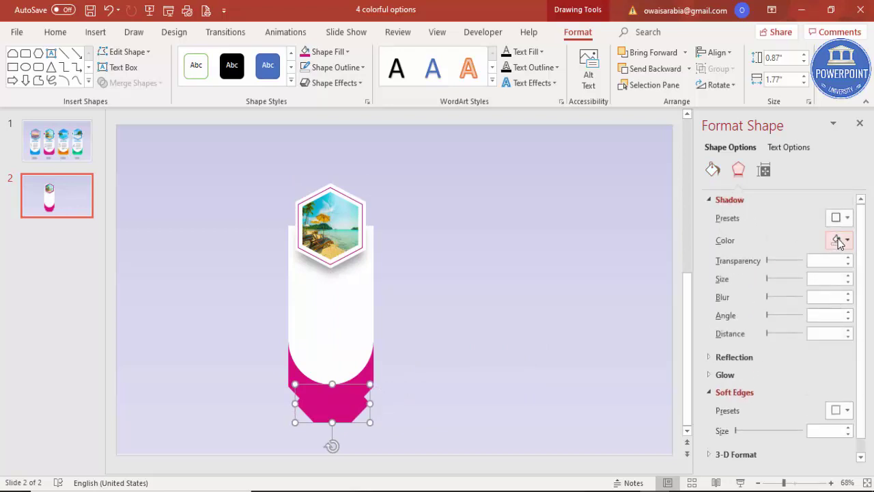
{"action": "left_click", "coordinate": [847, 241]}
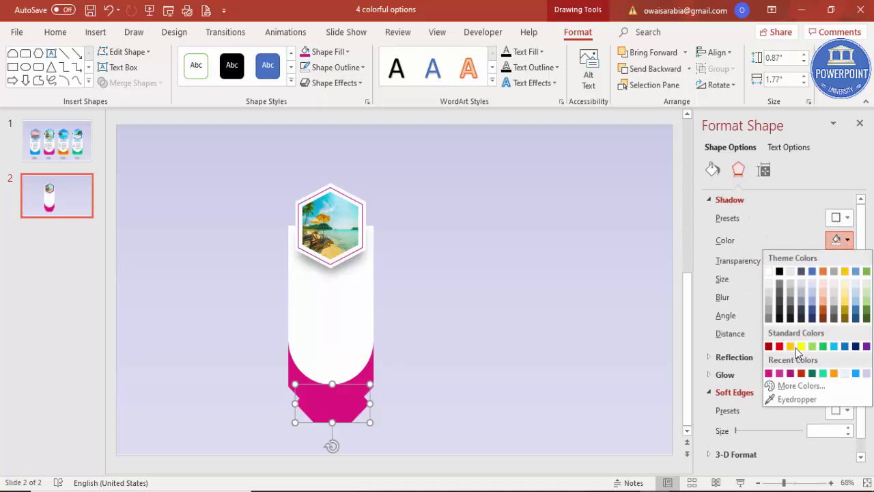
{"action": "left_click", "coordinate": [782, 375]}
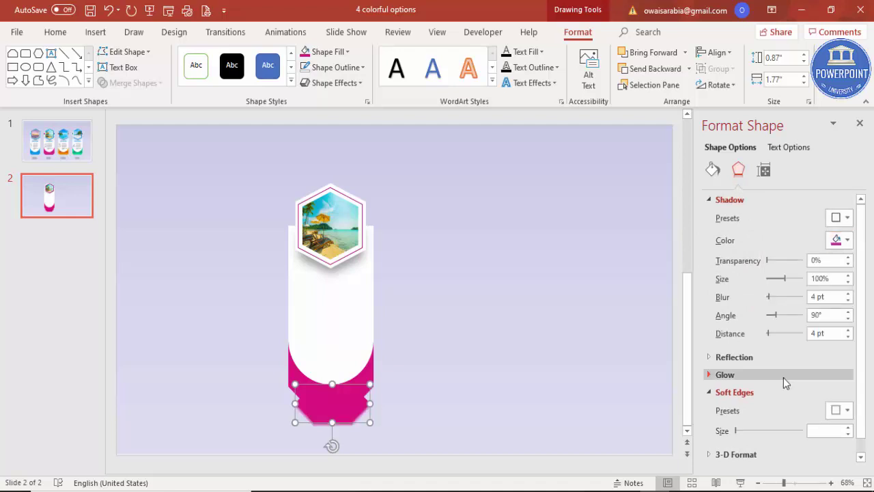
Step: Try the inner shadow preset with a 270° angle on the intersected magenta piece
{"action": "left_click", "coordinate": [847, 241]}
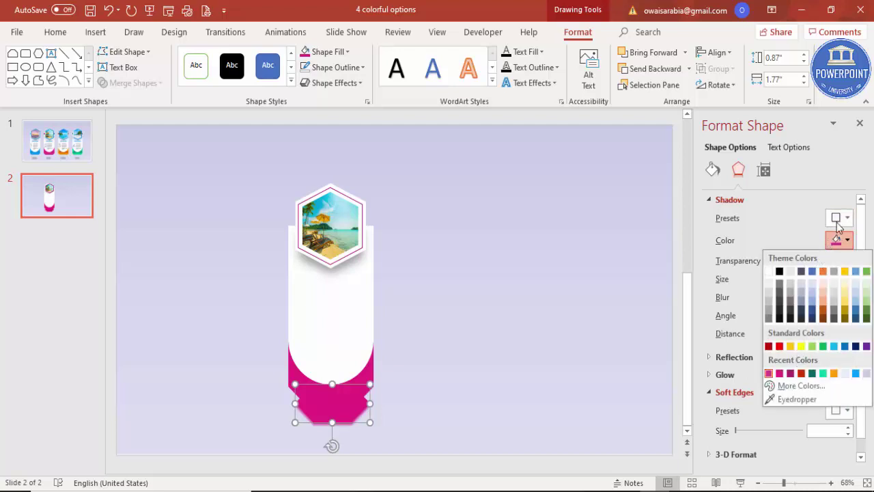
{"action": "left_click", "coordinate": [835, 218]}
{"action": "left_click", "coordinate": [837, 217]}
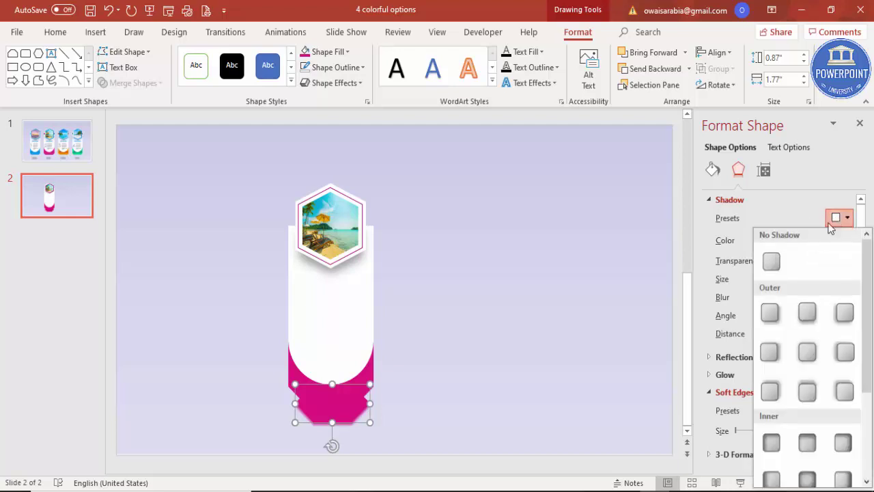
{"action": "left_click_drag", "start_coordinate": [869, 334], "coordinate": [870, 369]}
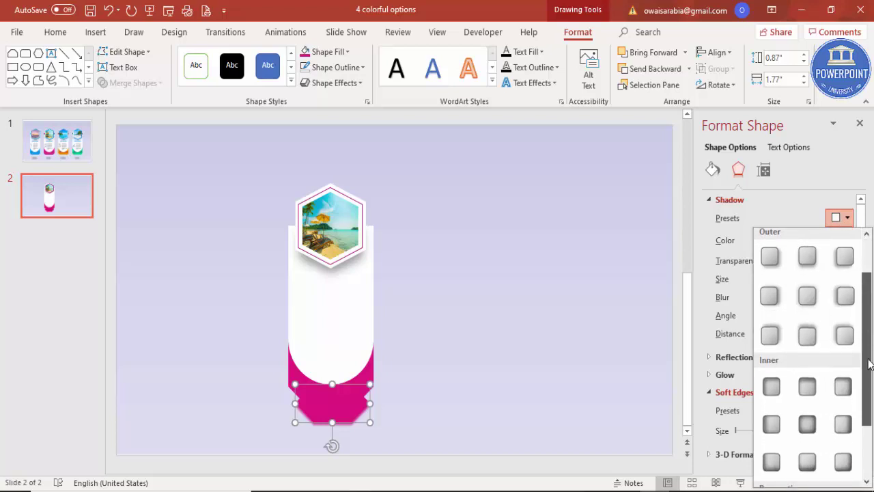
{"action": "left_click", "coordinate": [809, 393]}
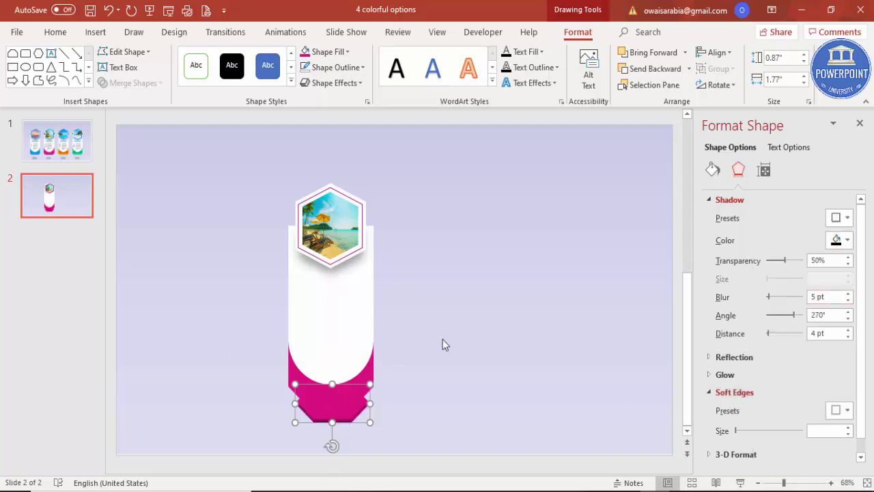
Step: Give the magenta piece the 90° inner shadow preset with a 31 pt blur, and shift the piece slightly upward
{"action": "left_click", "coordinate": [846, 218]}
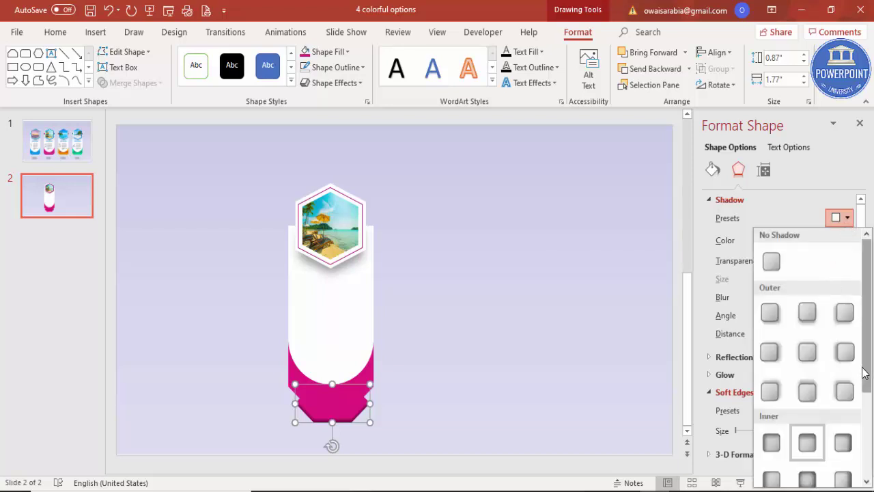
{"action": "scroll", "coordinate": [866, 374], "scroll_direction": "down", "scroll_amount": 3}
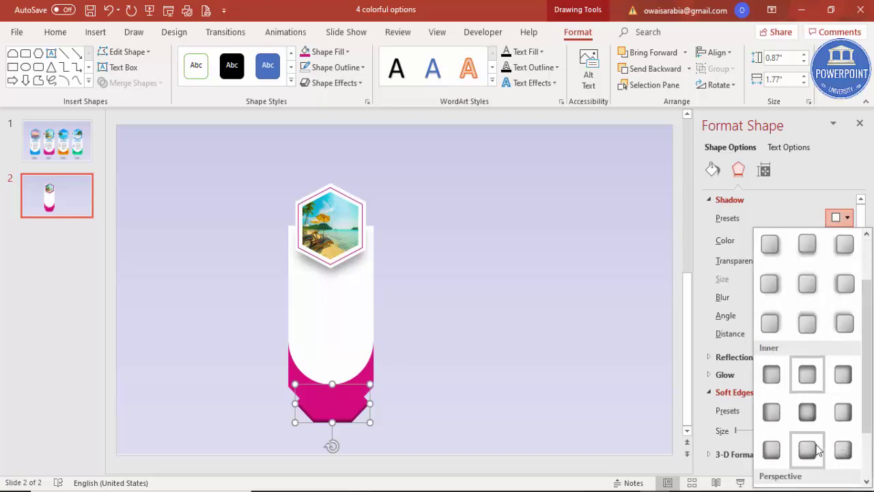
{"action": "left_click", "coordinate": [816, 450]}
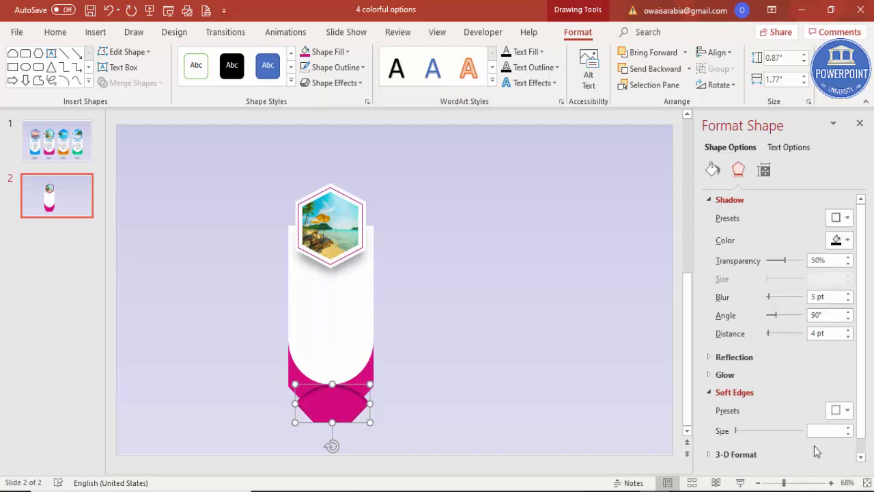
{"action": "left_click_drag", "start_coordinate": [342, 410], "coordinate": [342, 403]}
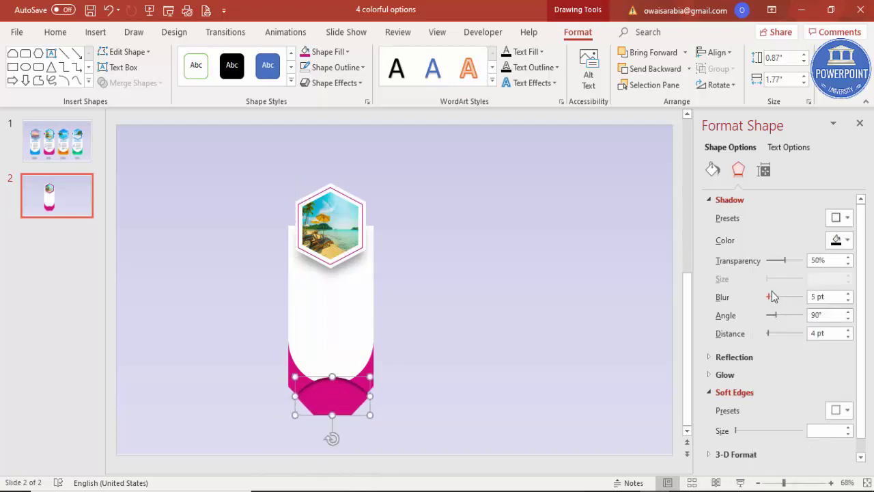
{"action": "left_click_drag", "start_coordinate": [770, 298], "coordinate": [778, 298]}
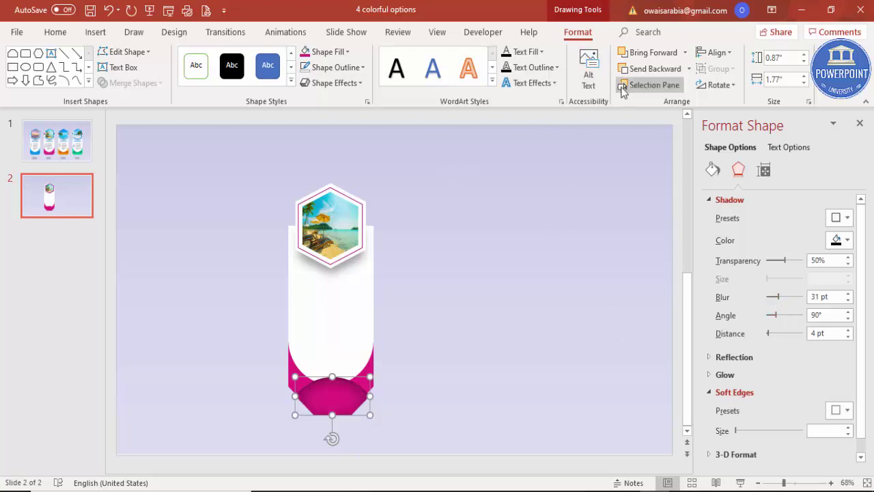
Step: Send the shaded magenta piece behind the white rounded shape and align it with the base's snipped bottom edge
{"action": "left_click", "coordinate": [662, 73]}
{"action": "left_click", "coordinate": [661, 74]}
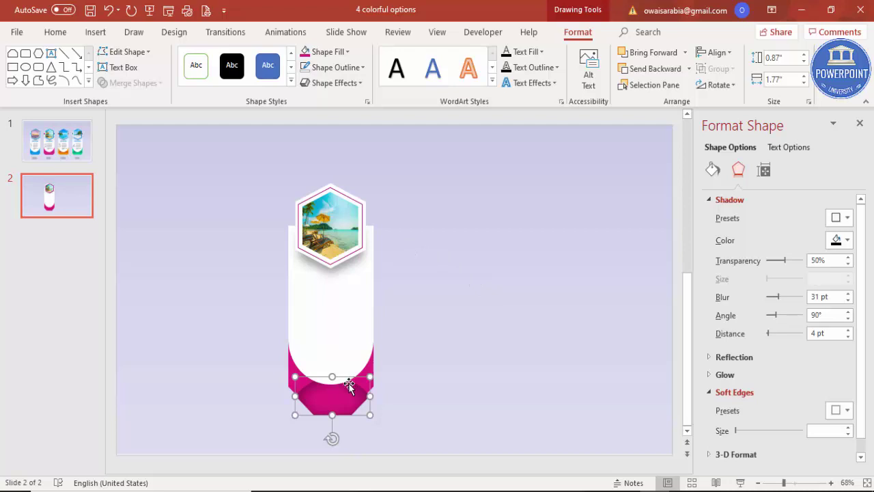
{"action": "left_click_drag", "start_coordinate": [343, 401], "coordinate": [344, 399]}
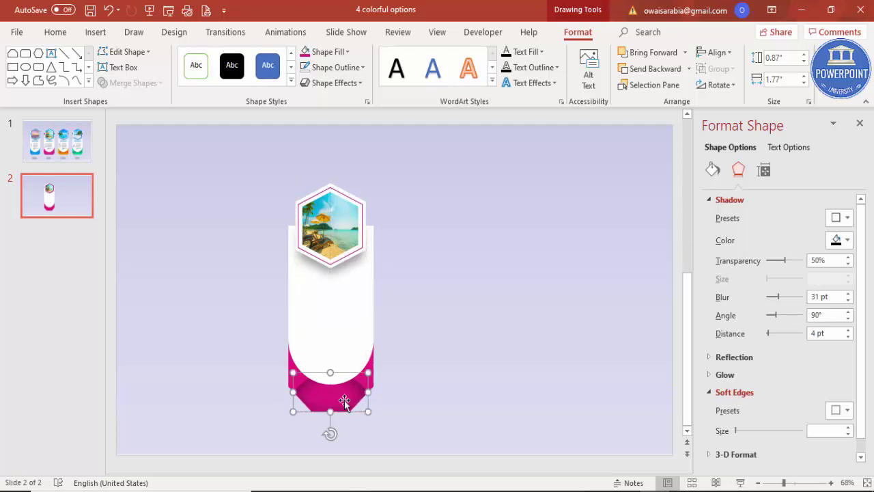
{"action": "left_click", "coordinate": [801, 483]}
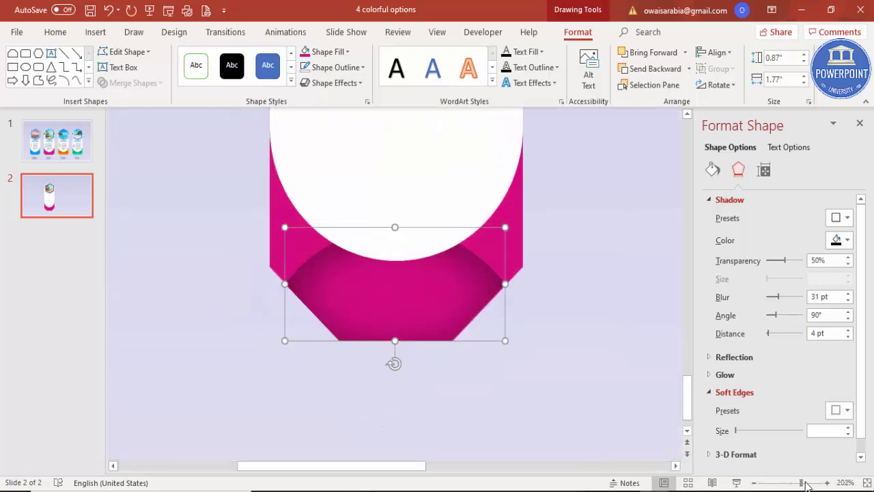
{"action": "left_click_drag", "start_coordinate": [436, 321], "coordinate": [437, 319]}
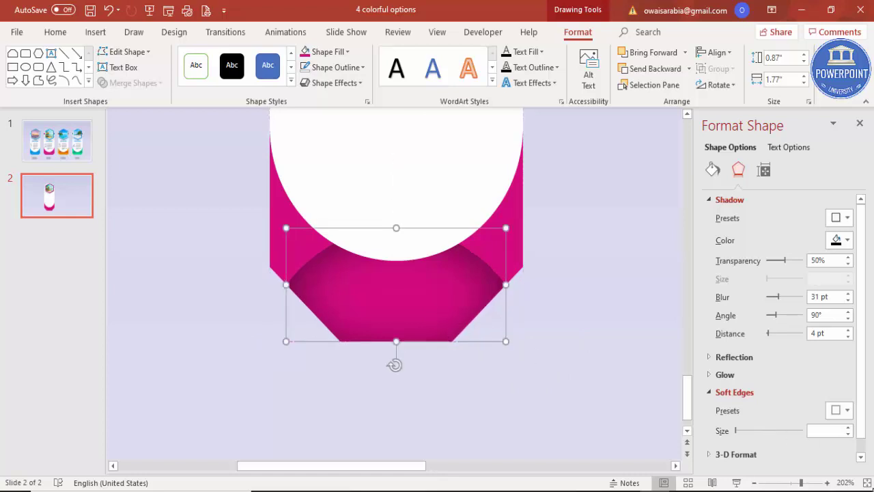
Step: Draw a rectangle strip about 0.26" high and 2.05" wide across the upper edge of the white rounded body
{"action": "left_click", "coordinate": [867, 483]}
{"action": "left_click", "coordinate": [423, 409]}
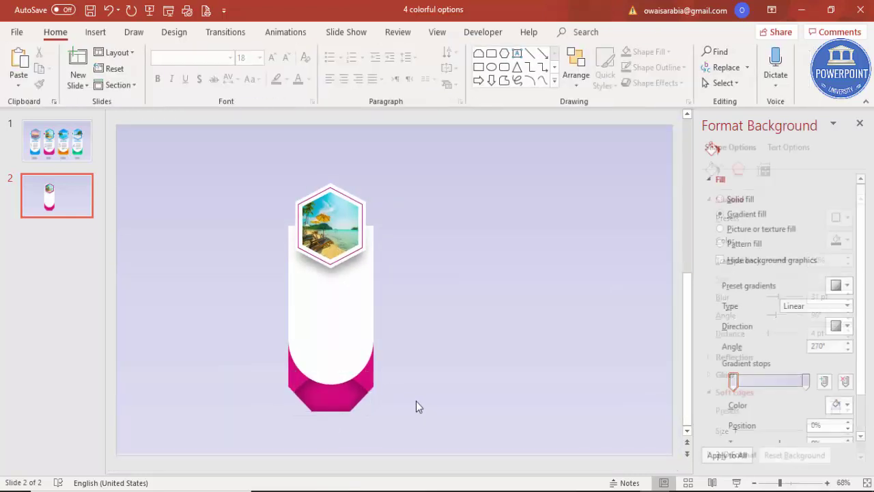
{"action": "left_click", "coordinate": [372, 380]}
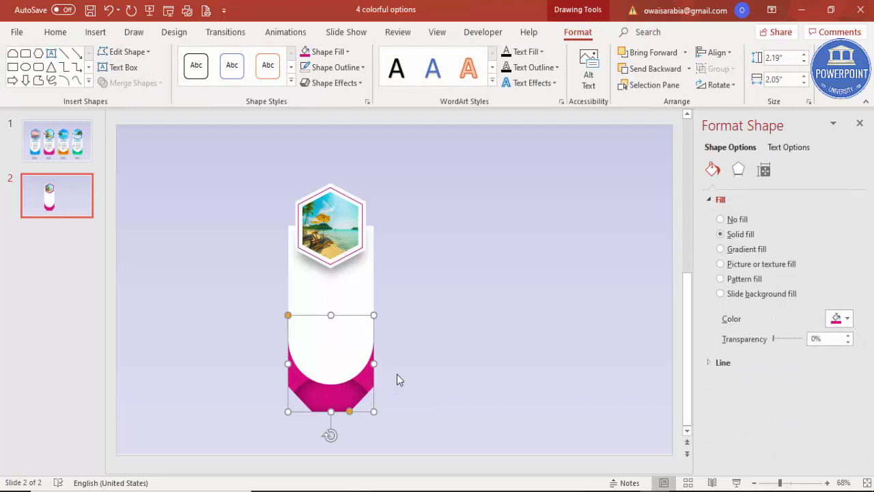
{"action": "left_click", "coordinate": [396, 374]}
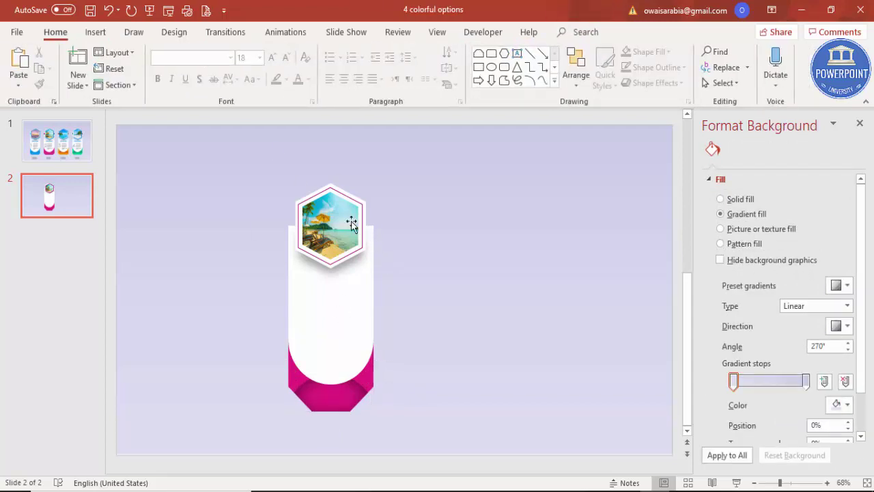
{"action": "left_click", "coordinate": [97, 32]}
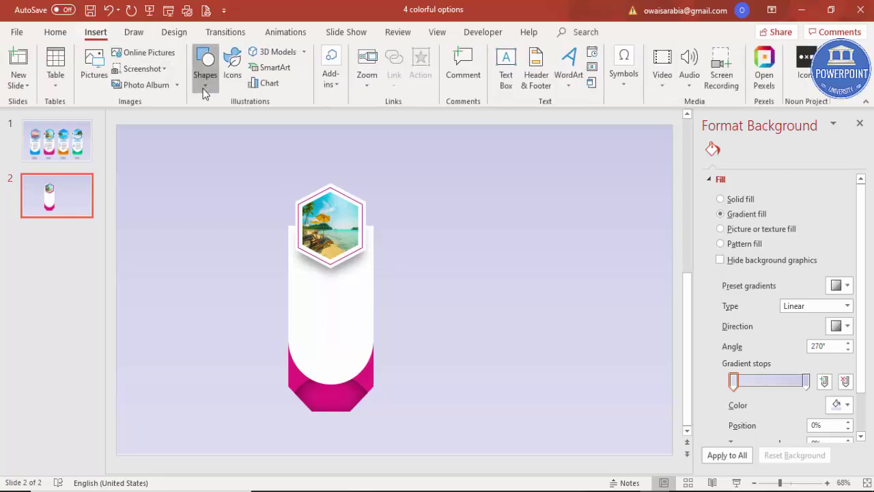
{"action": "left_click", "coordinate": [205, 78]}
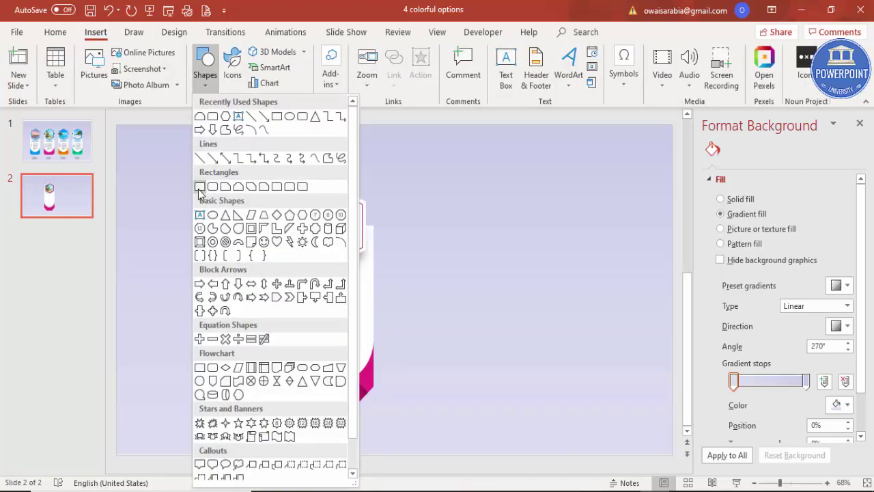
{"action": "left_click", "coordinate": [199, 187]}
{"action": "left_click_drag", "start_coordinate": [289, 227], "coordinate": [374, 238]}
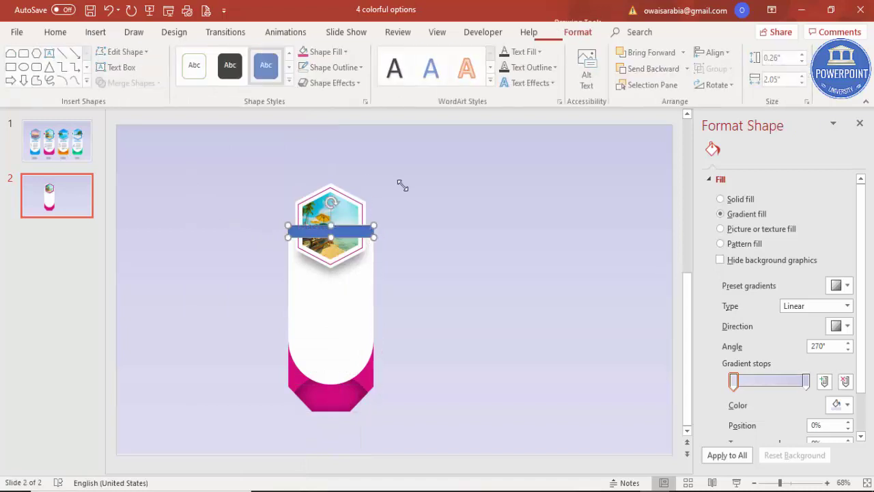
Step: Give the strip a magenta fill without an outline and send it behind the hexagon picture
{"action": "left_click", "coordinate": [318, 53]}
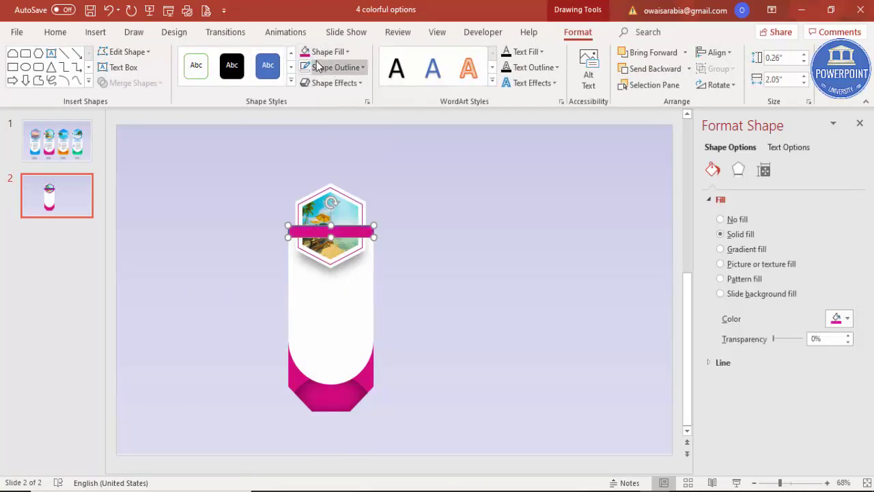
{"action": "left_click", "coordinate": [332, 67]}
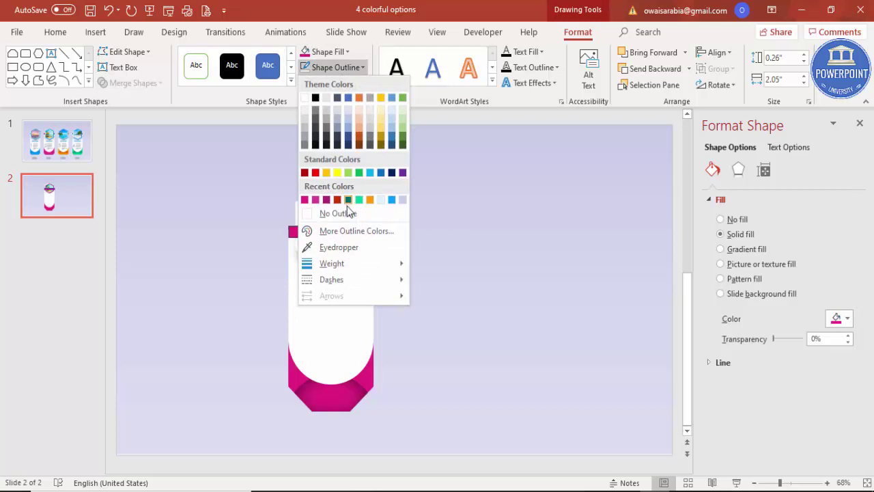
{"action": "left_click", "coordinate": [338, 213]}
{"action": "left_click", "coordinate": [654, 69]}
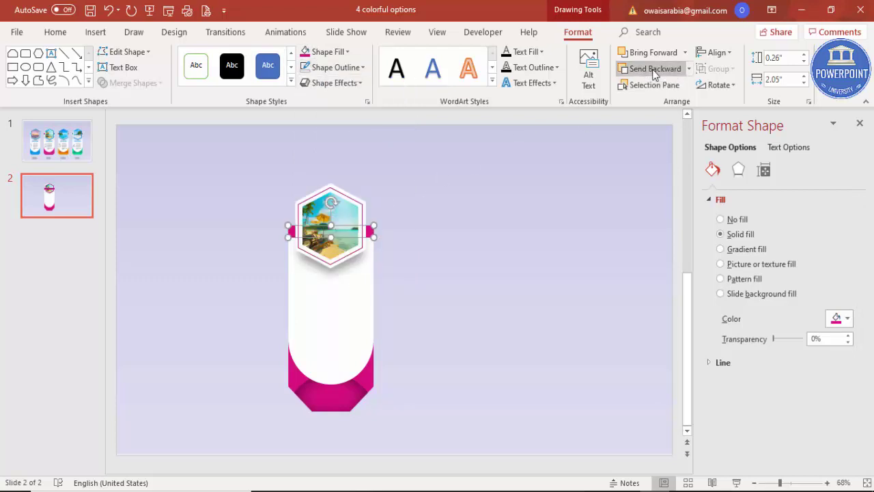
{"action": "left_click", "coordinate": [497, 232]}
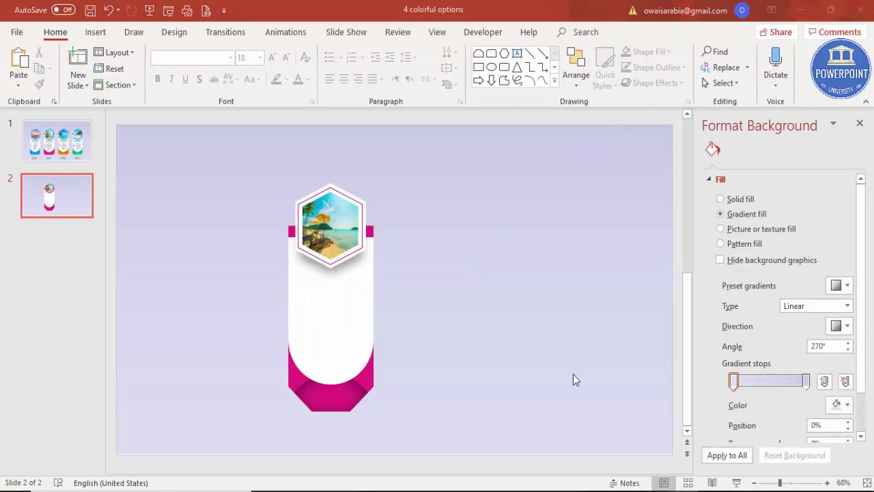
Step: Switch the white rounded body to a gradient fill and make its 100% stop very light grey
{"action": "left_click", "coordinate": [338, 317]}
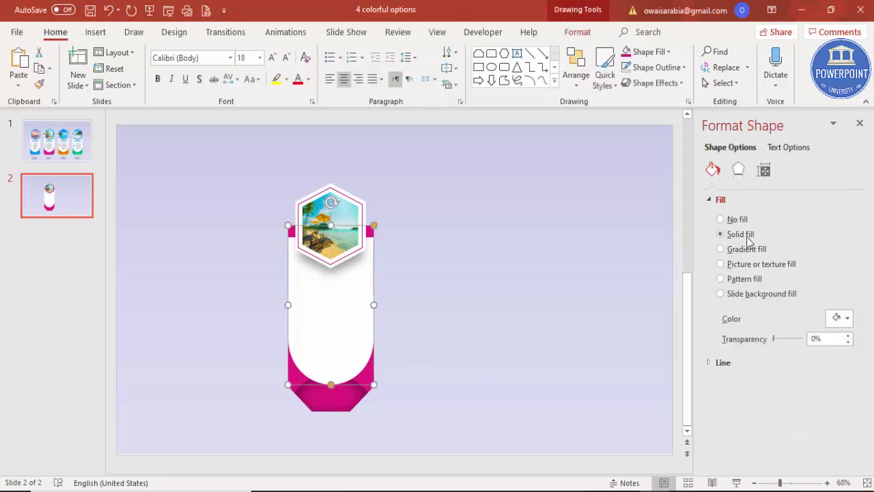
{"action": "left_click", "coordinate": [736, 252]}
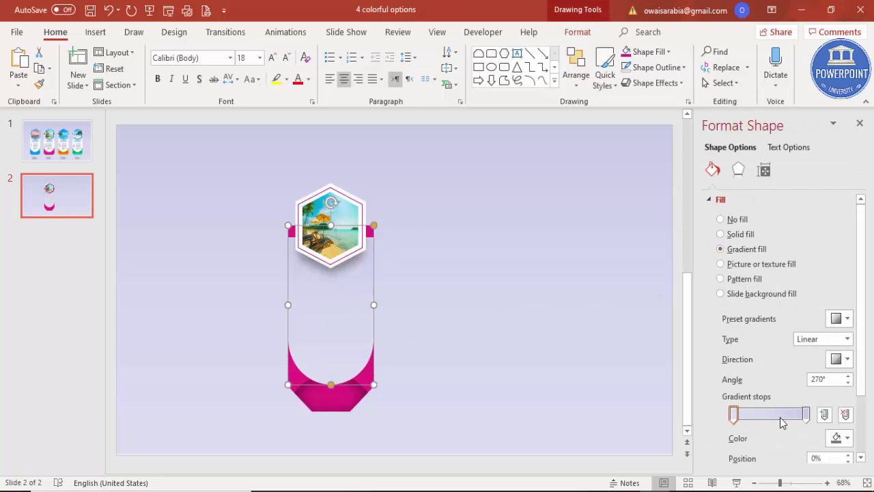
{"action": "left_click", "coordinate": [806, 415]}
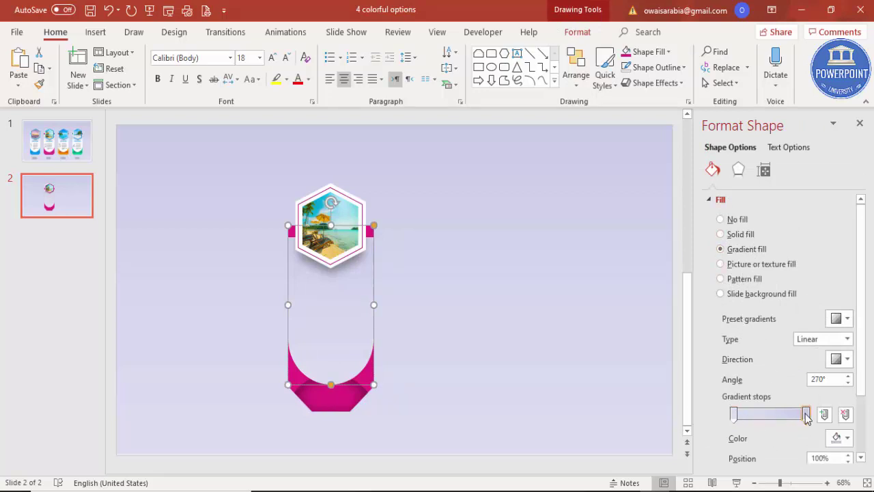
{"action": "left_click", "coordinate": [840, 438]}
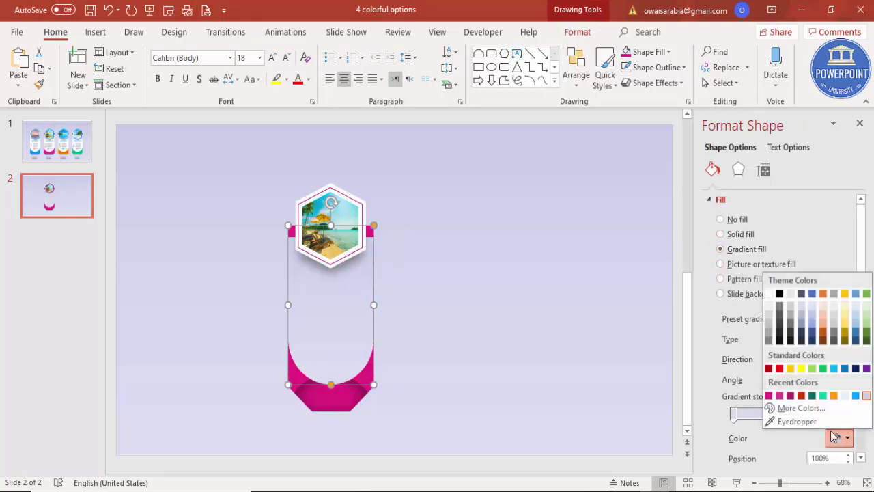
{"action": "left_click", "coordinate": [770, 310]}
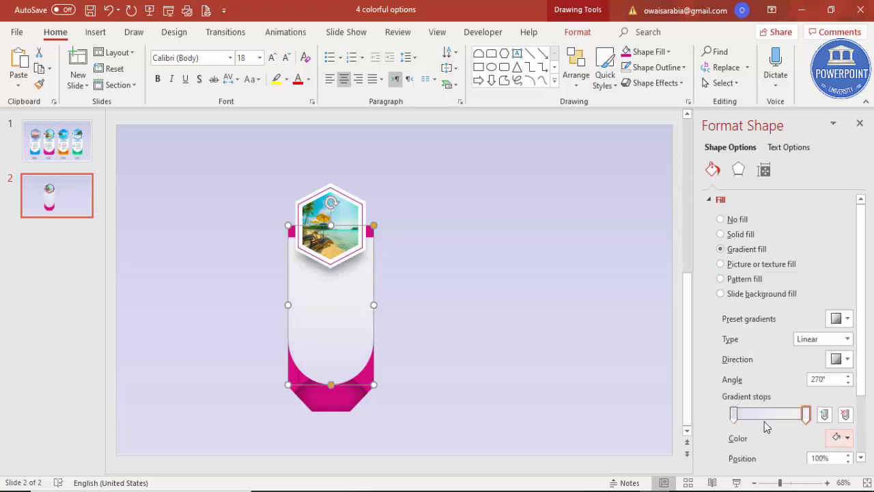
Step: Make the body gradient's 0% stop white and set the linear direction to 90°
{"action": "left_click", "coordinate": [732, 415]}
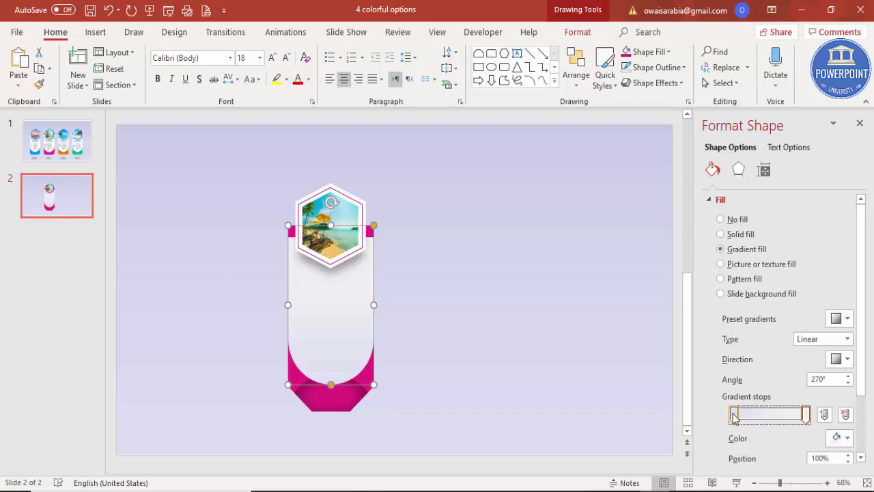
{"action": "left_click", "coordinate": [842, 437]}
{"action": "left_click", "coordinate": [769, 295]}
{"action": "left_click", "coordinate": [845, 359]}
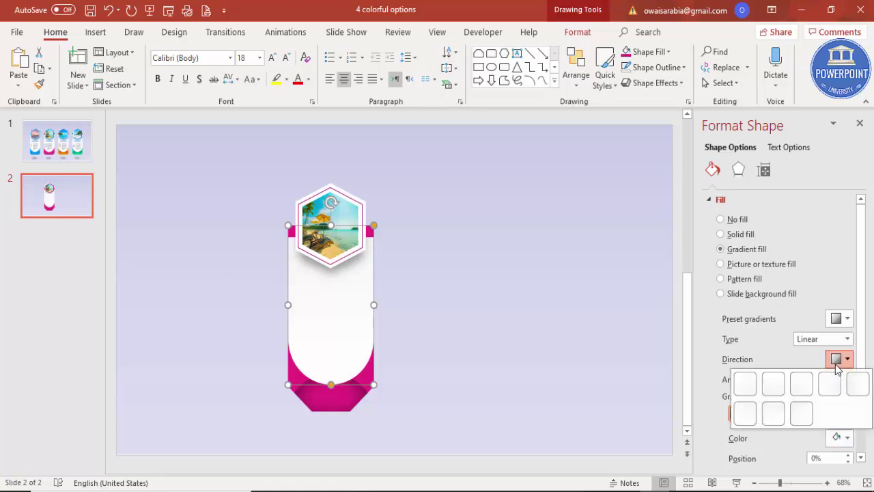
{"action": "left_click", "coordinate": [777, 387]}
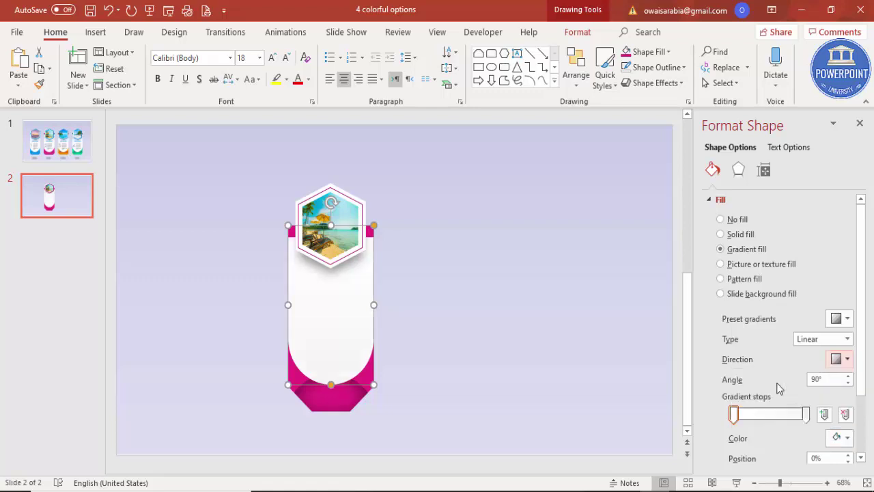
{"action": "left_click", "coordinate": [509, 342]}
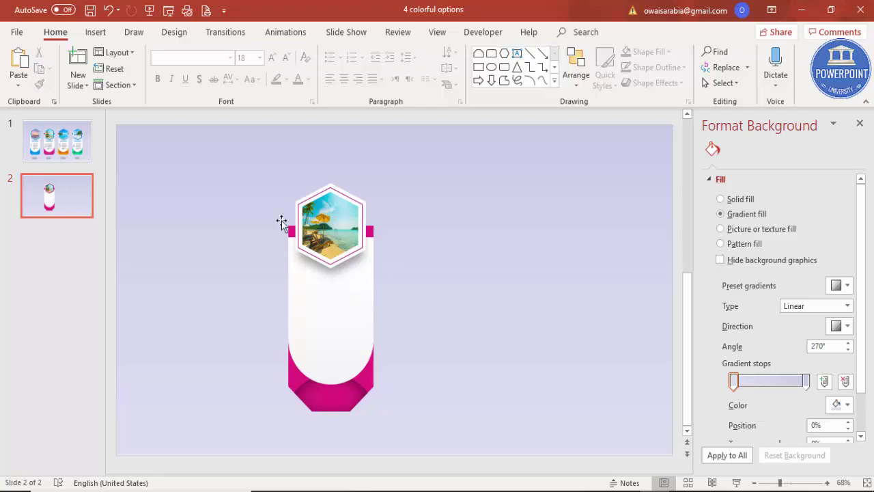
Step: Add a text box below the hexagon picture on the body reading "YOUR TEXT HERE"
{"action": "left_click", "coordinate": [505, 70]}
{"action": "mouse_move", "coordinate": [303, 277]}
{"action": "left_mouse_down"}
{"action": "mouse_move", "coordinate": [320, 289]}
{"action": "mouse_move", "coordinate": [366, 294]}
{"action": "left_mouse_up"}
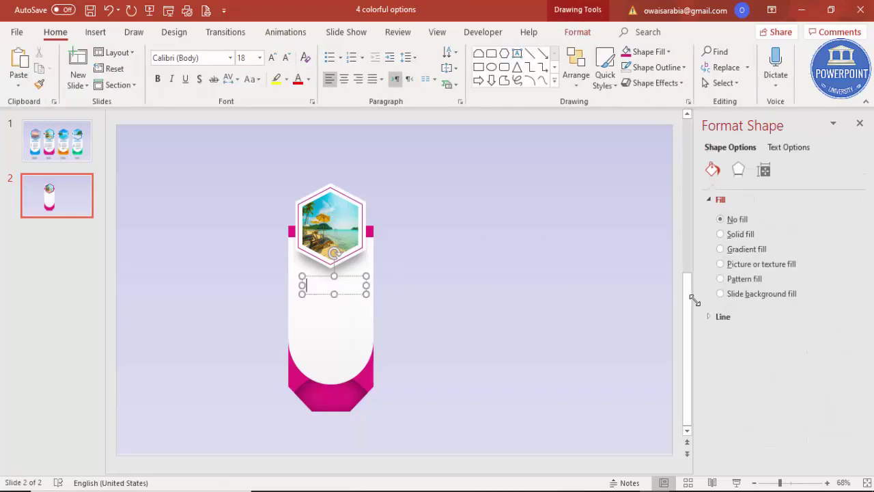
{"action": "type", "text": "TYPE"}
{"action": "type", "text": "YOUR T"}
{"action": "type", "text": "EXT HERE"}
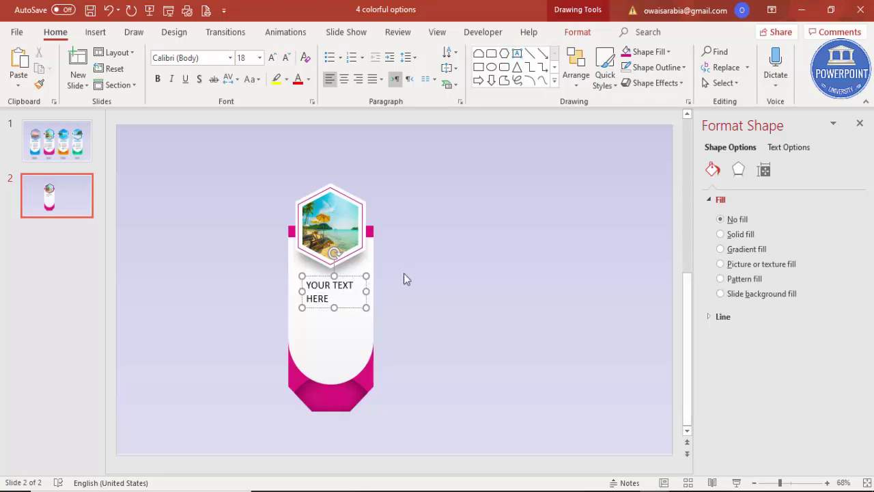
Step: Format the "YOUR TEXT HERE" heading in Century Gothic at 12 pt
{"action": "left_click", "coordinate": [354, 279]}
{"action": "left_click", "coordinate": [207, 60]}
{"action": "type", "text": "Century"}
{"action": "key", "text": "Return"}
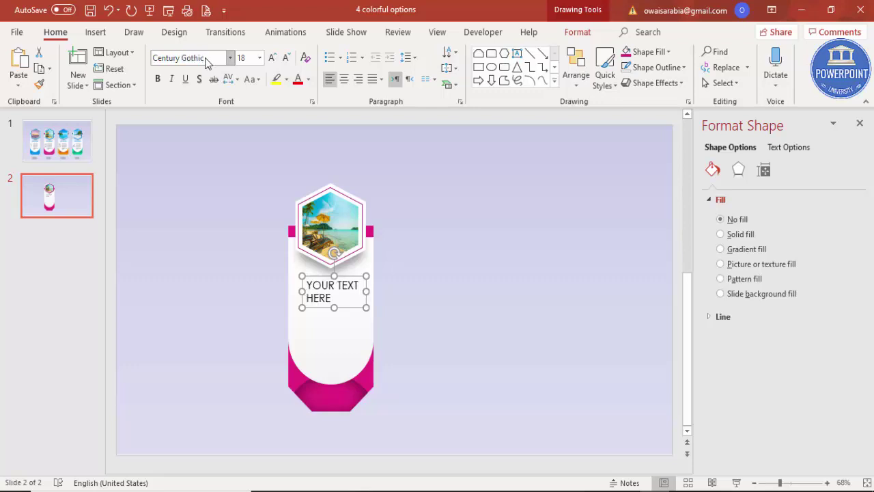
{"action": "left_click", "coordinate": [286, 59]}
{"action": "left_click", "coordinate": [286, 59]}
{"action": "left_click", "coordinate": [288, 60]}
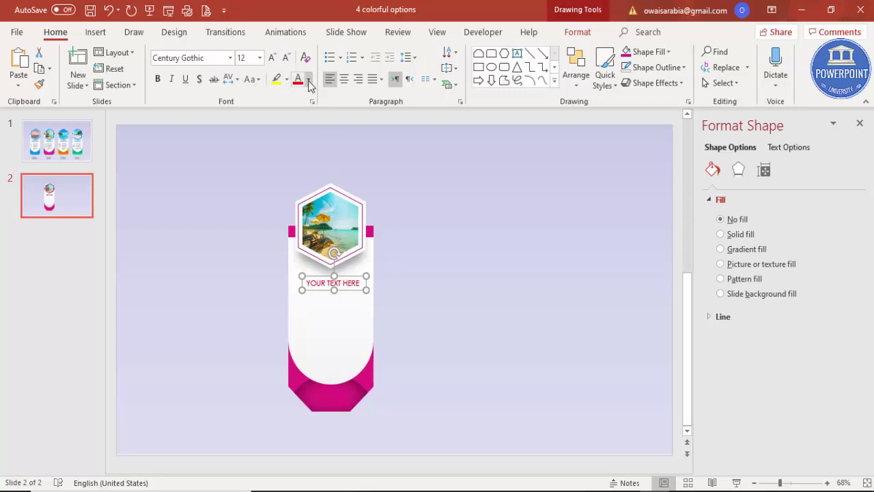
Step: Colour the heading text with the recent magenta and shift its text box slightly
{"action": "left_click", "coordinate": [308, 80]}
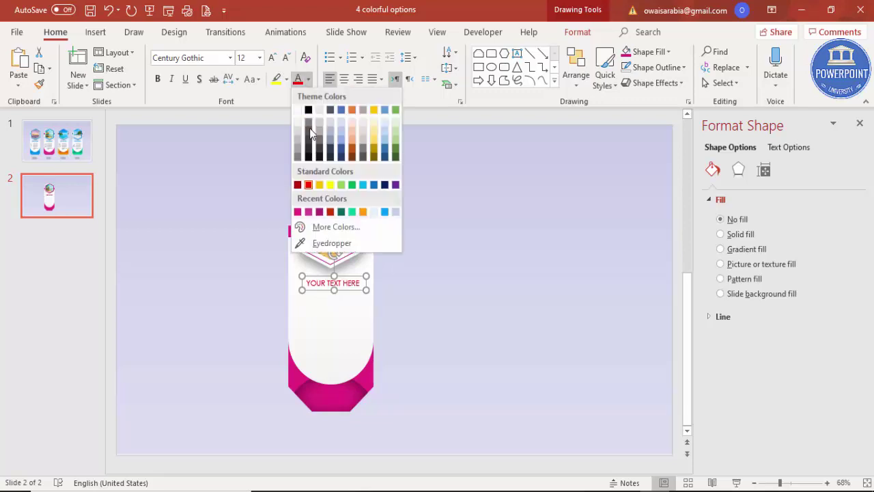
{"action": "left_click", "coordinate": [297, 212]}
{"action": "left_click_drag", "start_coordinate": [347, 270], "coordinate": [348, 274]}
{"action": "left_click", "coordinate": [434, 266]}
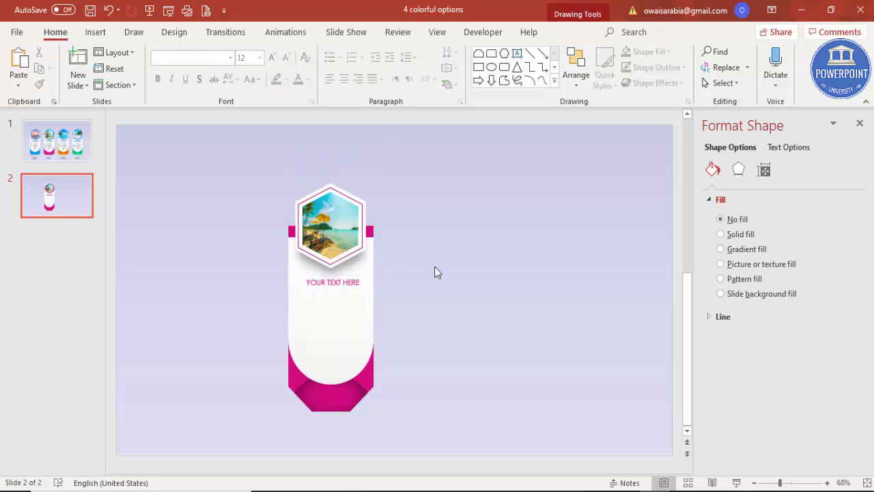
Step: Duplicate the heading below the original, replace the copy's text with "1" and narrow its box around the number
{"action": "left_click", "coordinate": [95, 32]}
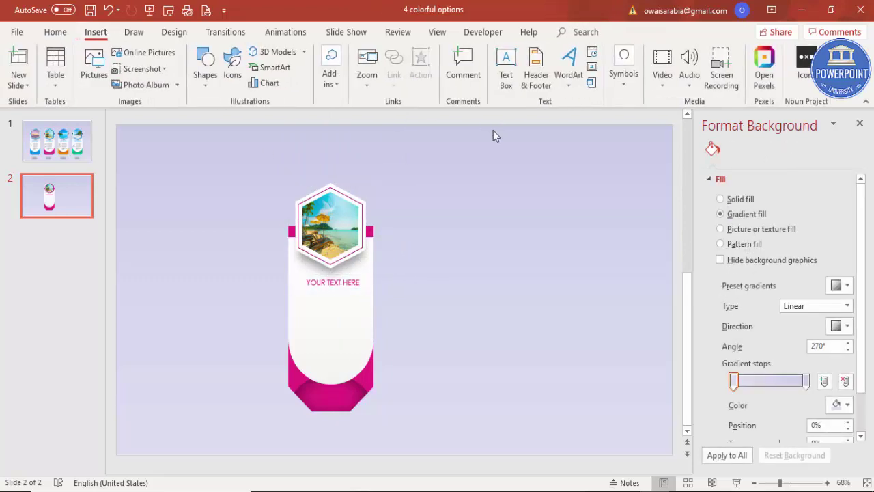
{"action": "left_click", "coordinate": [363, 258]}
{"action": "left_click", "coordinate": [359, 280]}
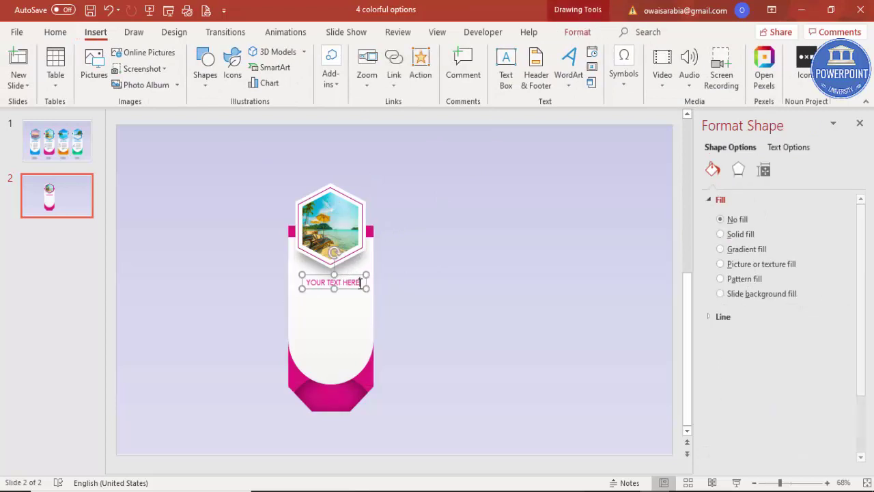
{"action": "key", "text": "ctrl+d"}
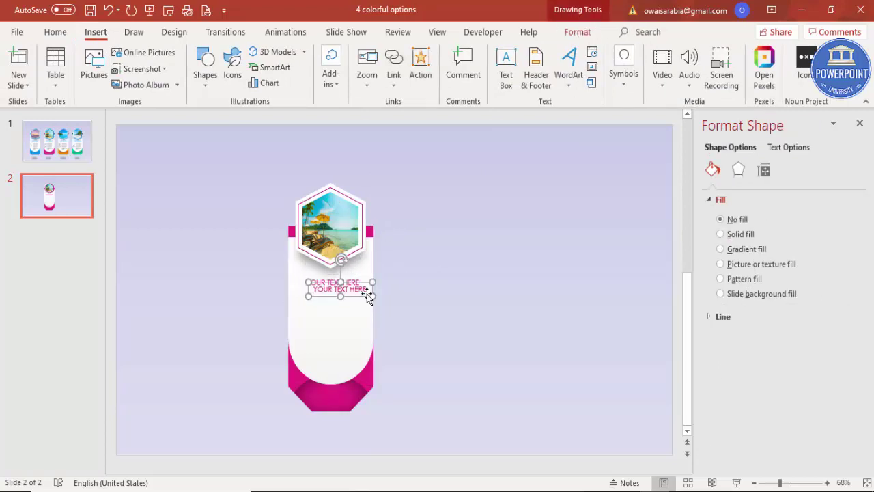
{"action": "left_click_drag", "start_coordinate": [364, 294], "coordinate": [419, 322]}
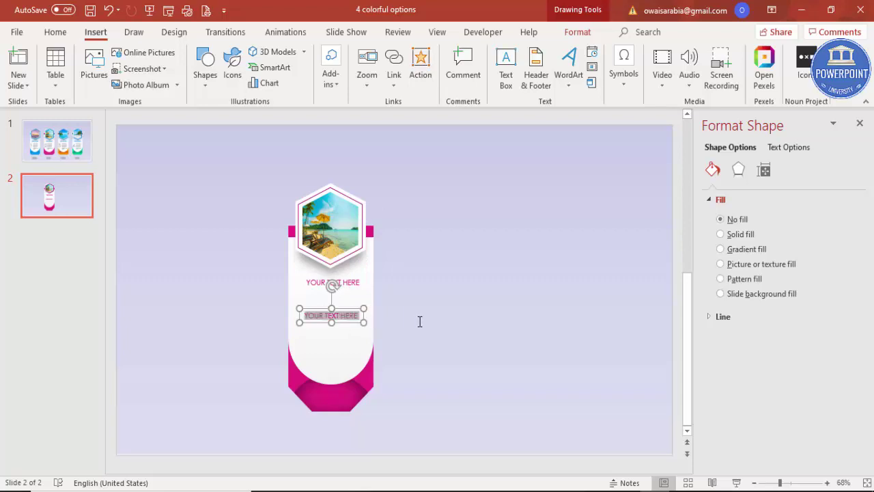
{"action": "key", "text": "BackSpace"}
{"action": "type", "text": "1"}
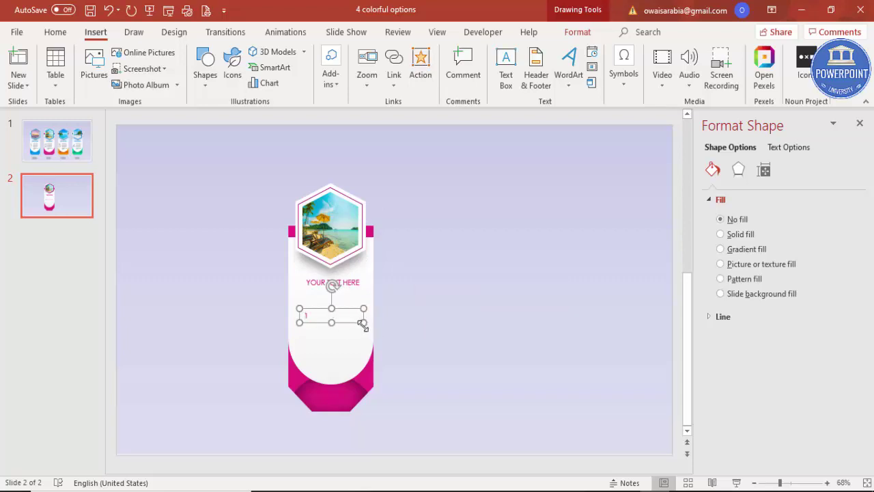
{"action": "left_click_drag", "start_coordinate": [363, 323], "coordinate": [324, 322]}
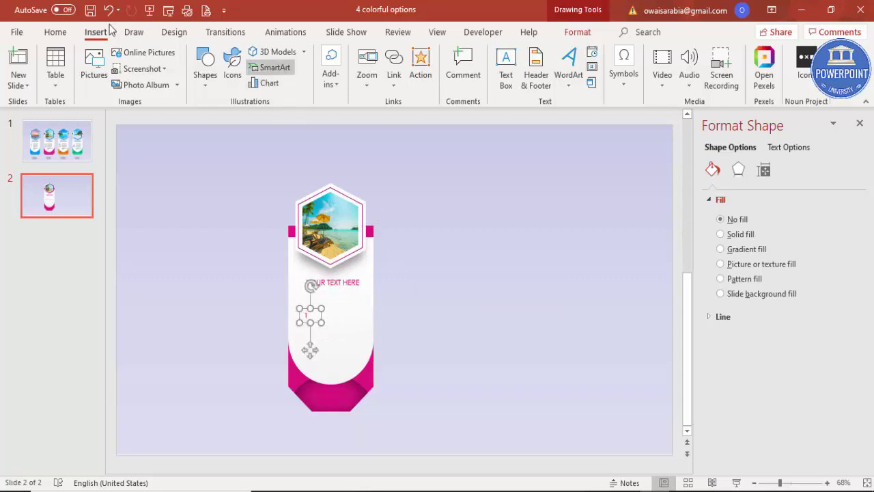
Step: Set the number 1 to 72 pt in the darkest grey of the white theme colour and move it to the body's left side
{"action": "left_click", "coordinate": [56, 32]}
{"action": "left_click", "coordinate": [271, 58]}
{"action": "left_click", "coordinate": [272, 58]}
{"action": "left_click", "coordinate": [271, 58]}
{"action": "left_click", "coordinate": [271, 58]}
{"action": "left_click", "coordinate": [271, 58]}
{"action": "left_click", "coordinate": [308, 79]}
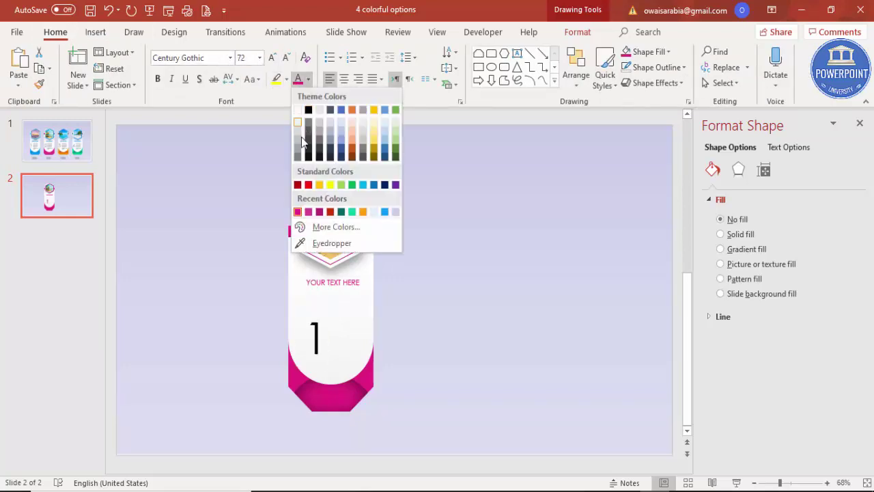
{"action": "left_click", "coordinate": [298, 157]}
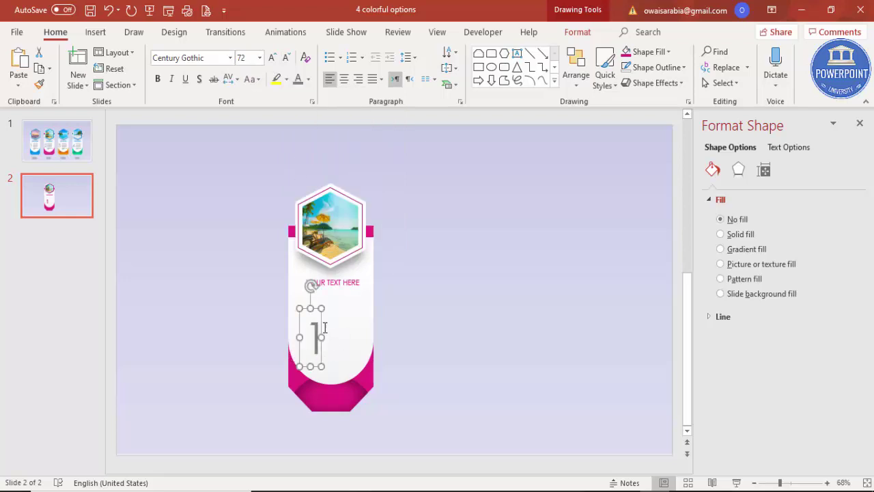
{"action": "left_click_drag", "start_coordinate": [321, 324], "coordinate": [307, 308]}
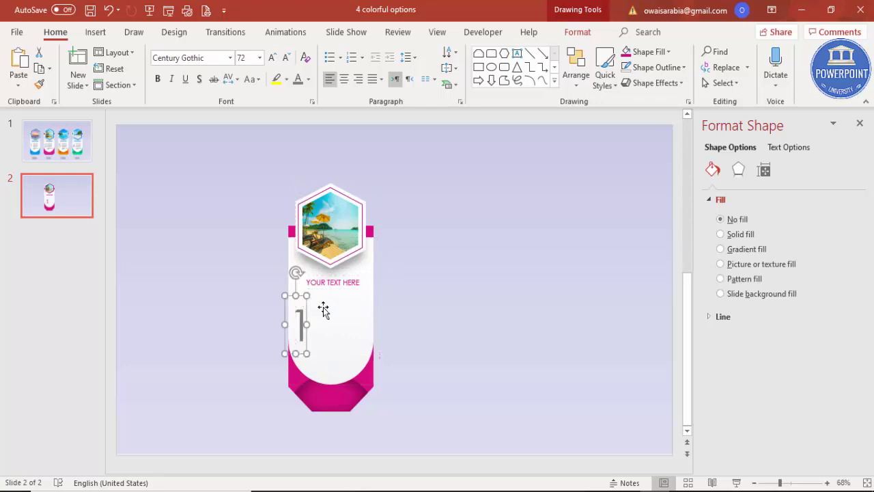
{"action": "left_click", "coordinate": [225, 216]}
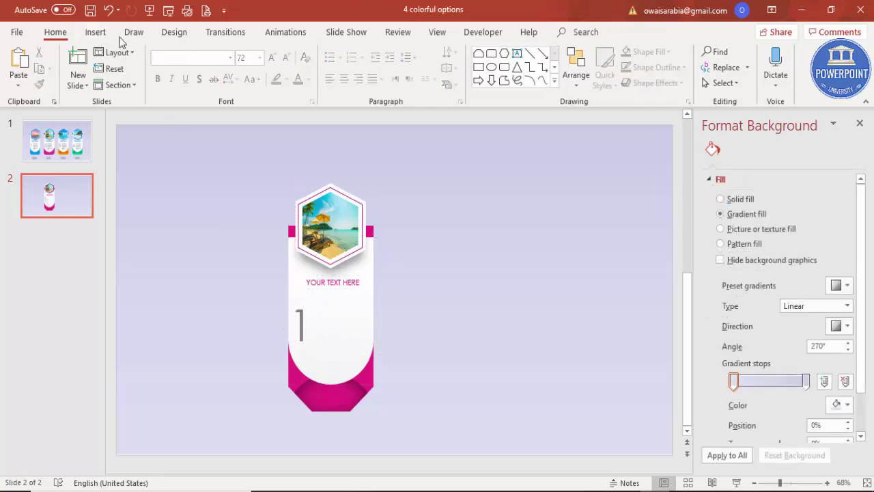
Step: Add a text box beside the number 1 and enter the detail text "Add detail text here. This is your p"
{"action": "left_click", "coordinate": [97, 32]}
{"action": "left_click", "coordinate": [506, 69]}
{"action": "left_click_drag", "start_coordinate": [305, 309], "coordinate": [371, 347]}
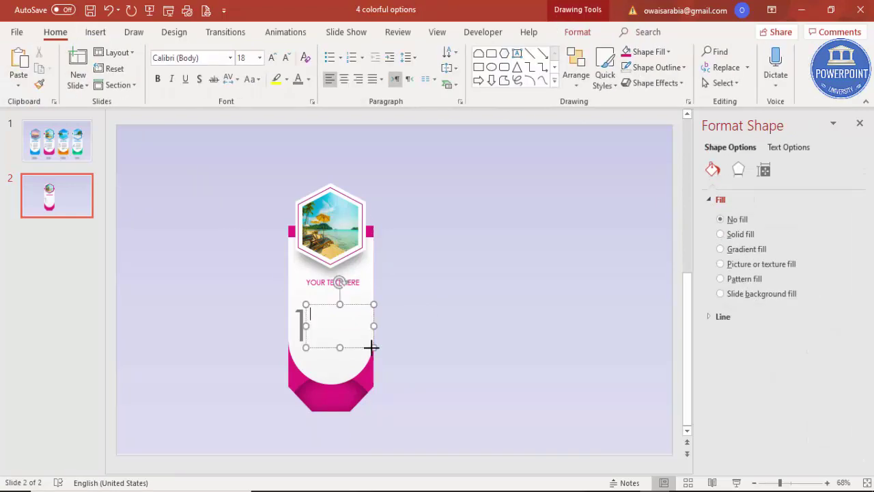
{"action": "type", "text": "Add detail te"}
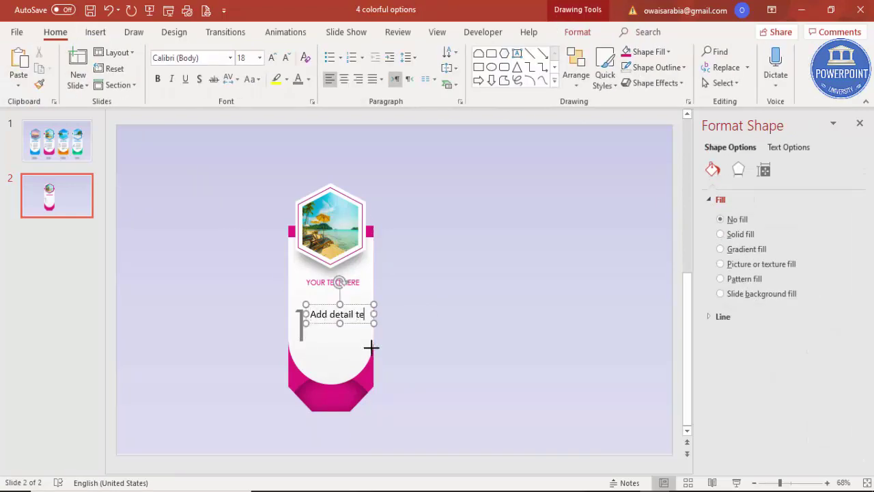
{"action": "type", "text": "xt here. This is your p"}
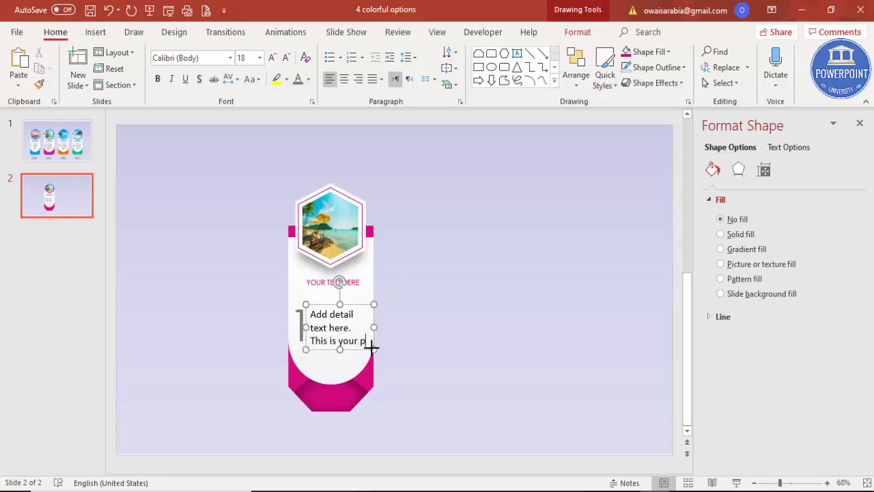